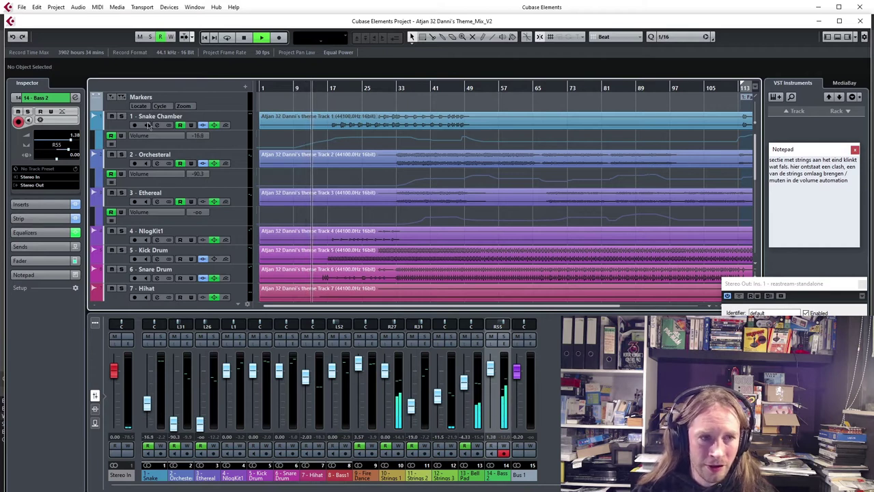
- Open the channel settings of the Snake Chamber track and move the window below the track's waveform
click(230, 124)
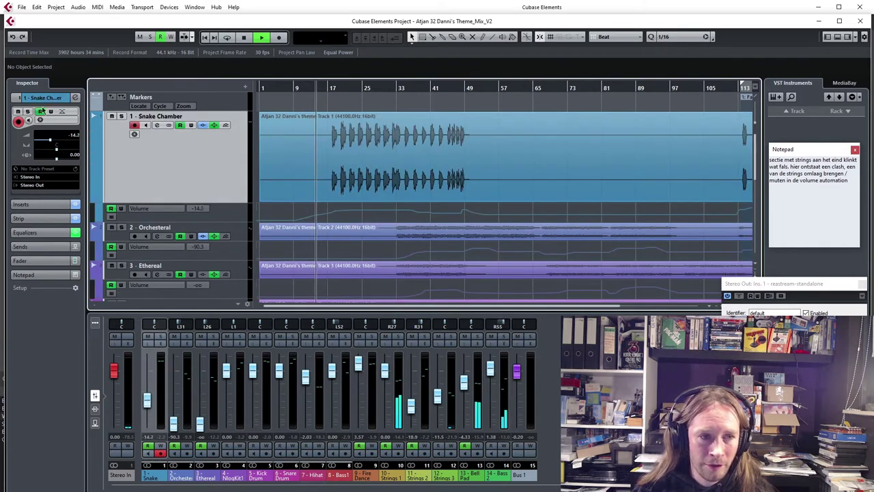
click(75, 97)
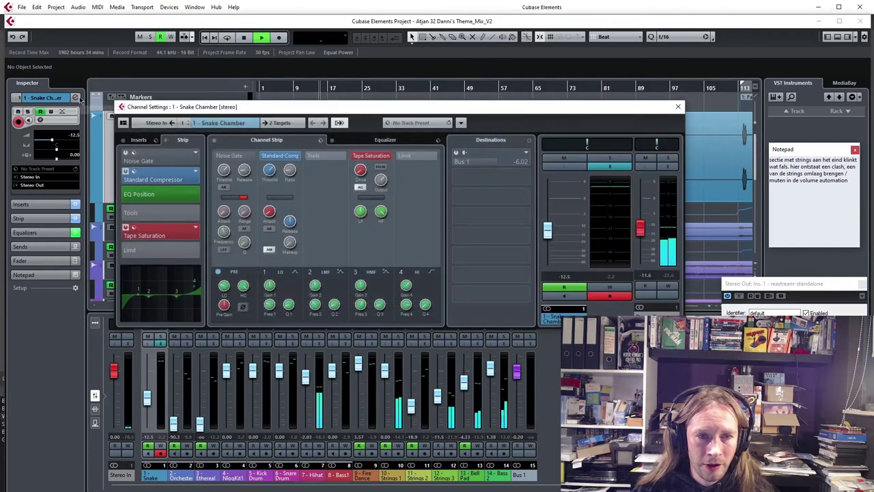
drag(231, 107, 230, 206)
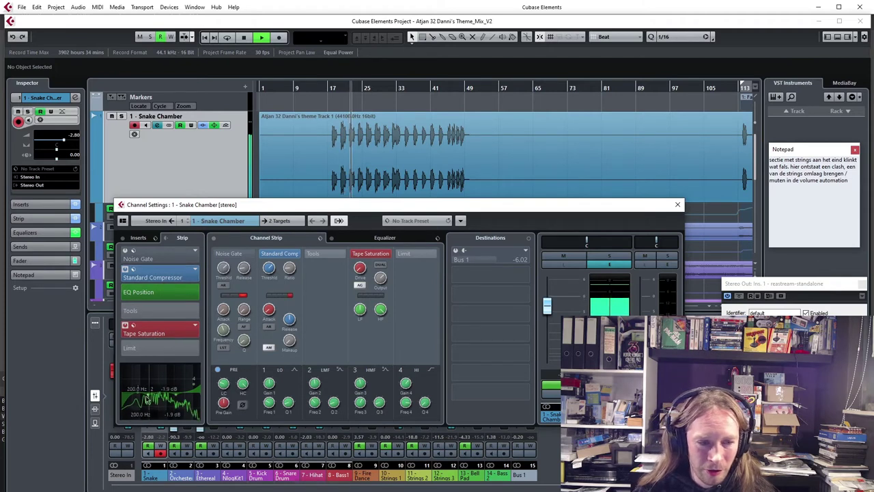
- Examine the channel strip and EQ settings of each following channel, from Orchesteral through Bass 2
click(188, 223)
click(190, 222)
click(191, 223)
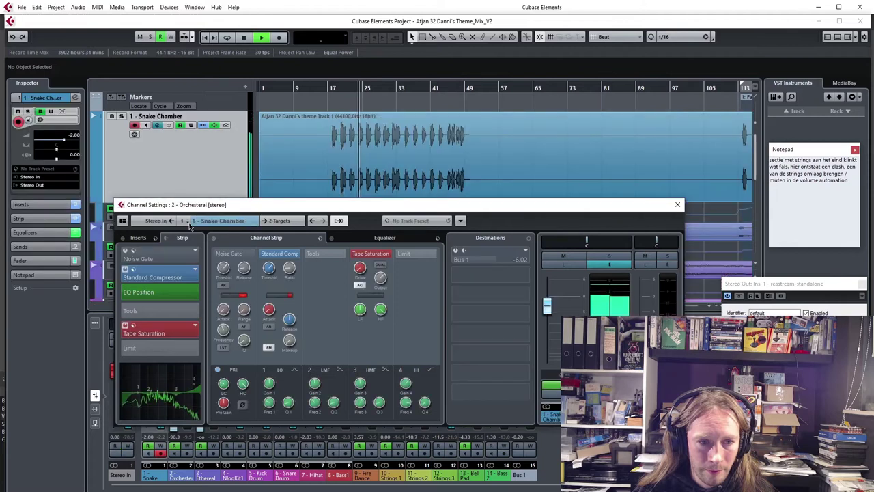
click(191, 224)
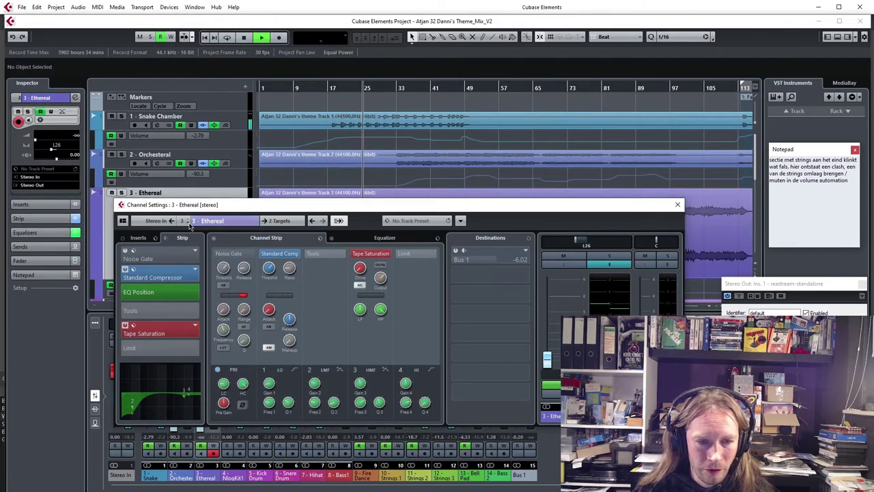
click(191, 223)
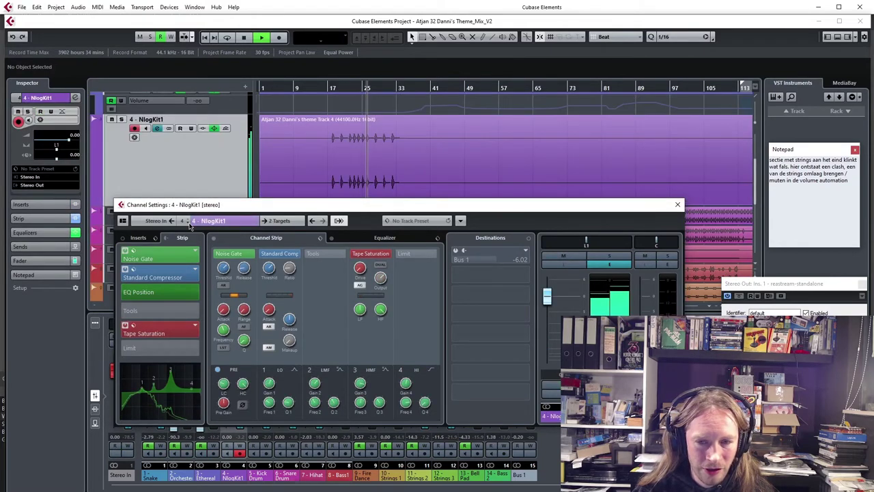
click(191, 224)
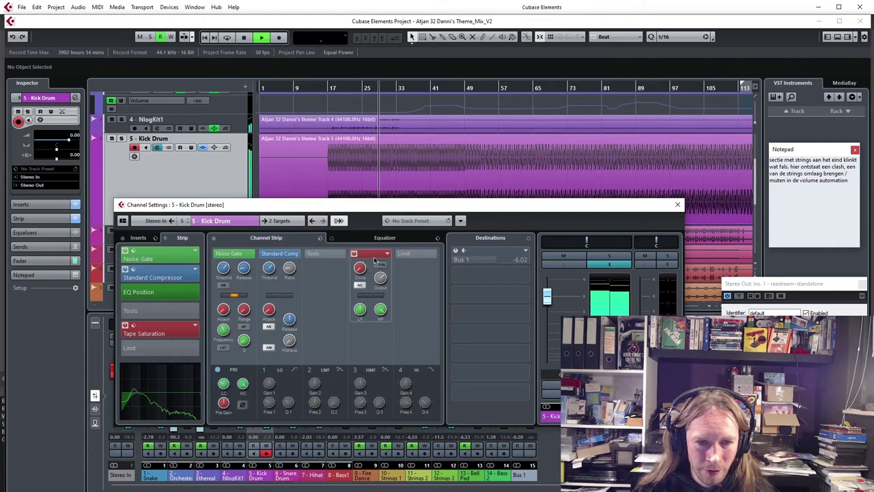
click(186, 224)
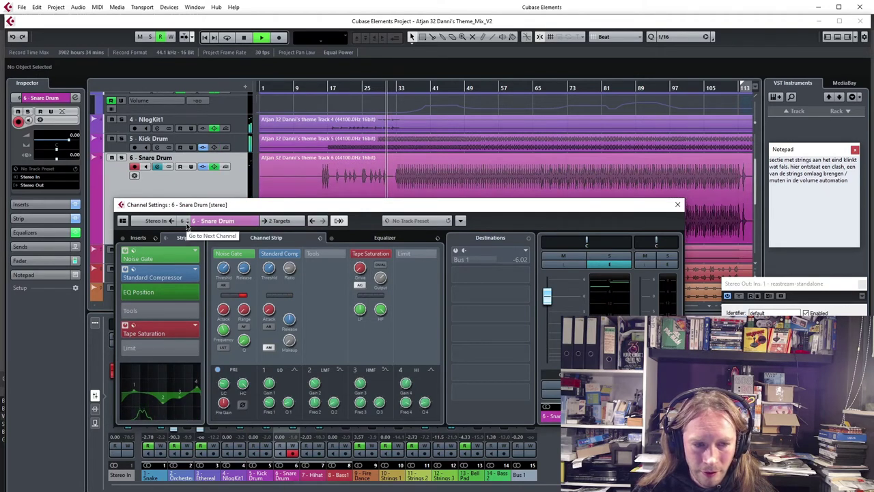
click(185, 224)
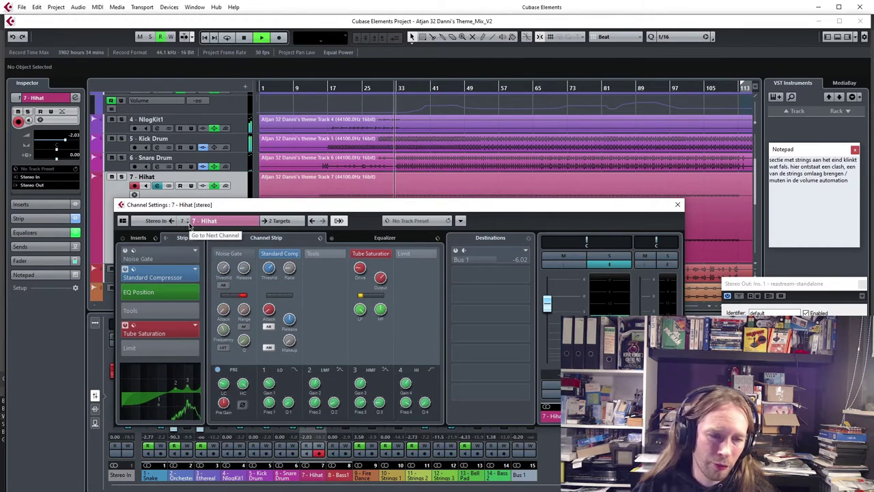
click(189, 227)
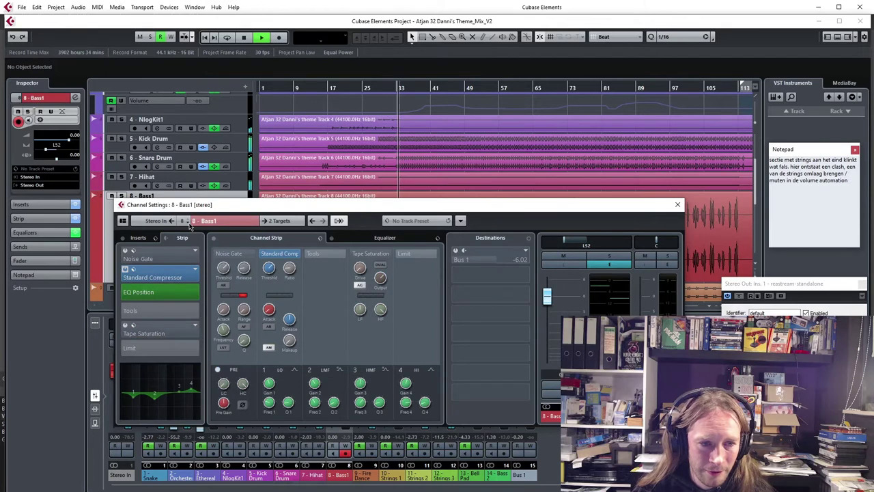
click(190, 227)
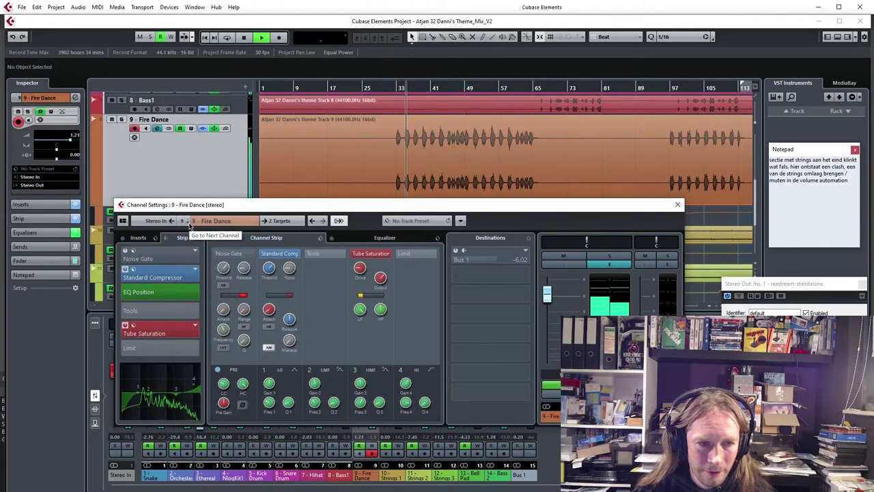
click(190, 226)
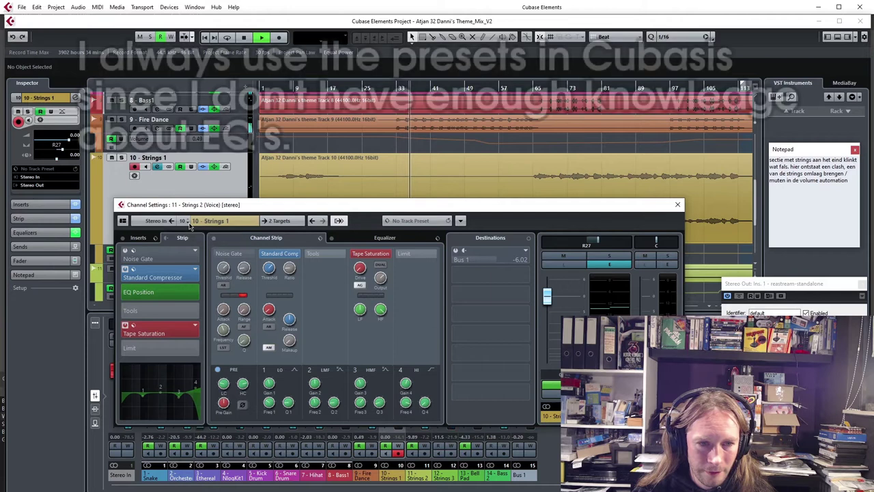
click(190, 227)
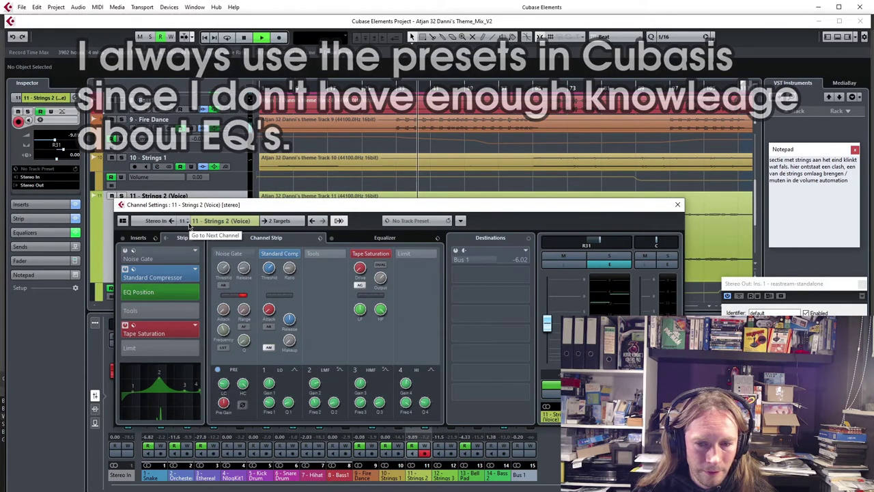
click(189, 227)
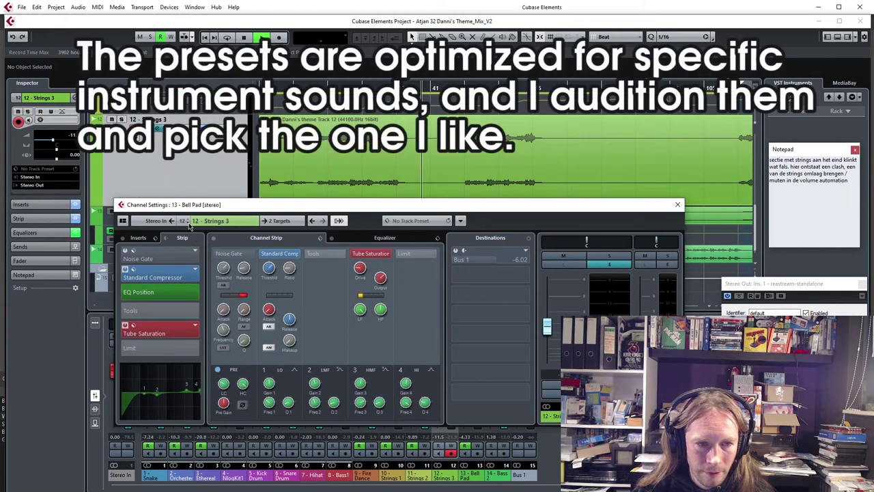
click(190, 227)
click(189, 226)
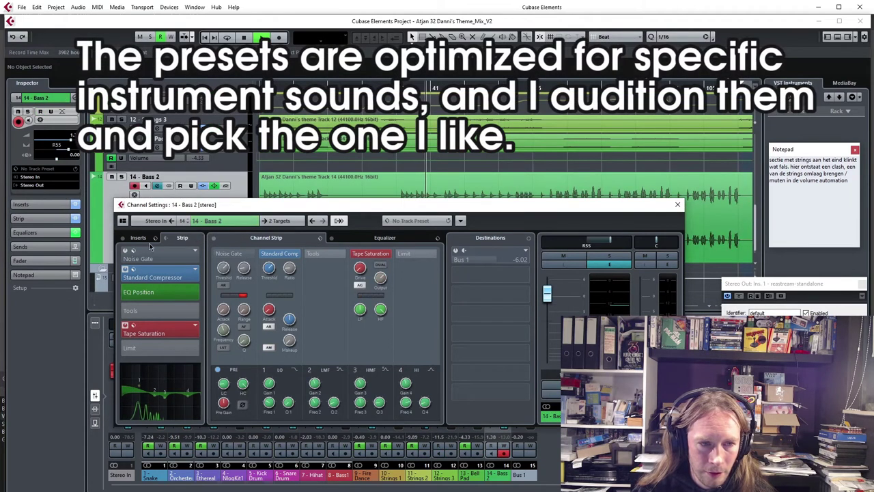
- Examine the DJ-Eq insert on the Bass 2 channel, close its window and return to the channel's strip modules
click(154, 239)
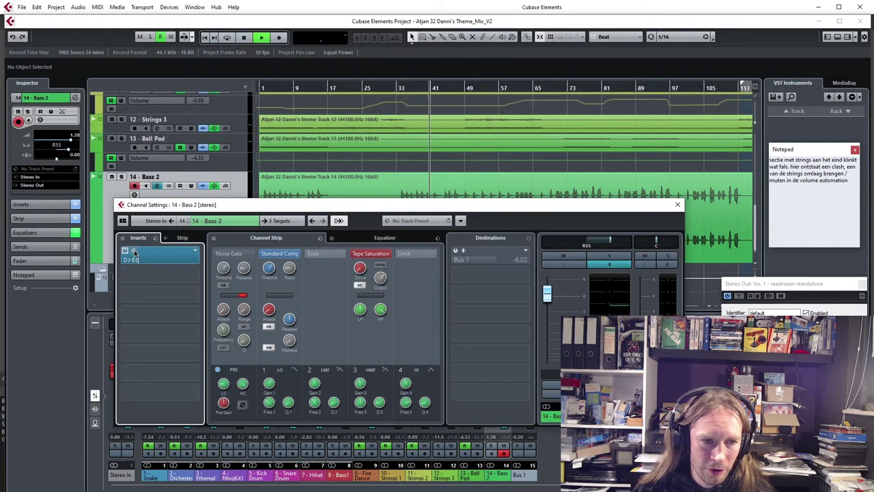
click(134, 253)
drag(683, 101, 328, 225)
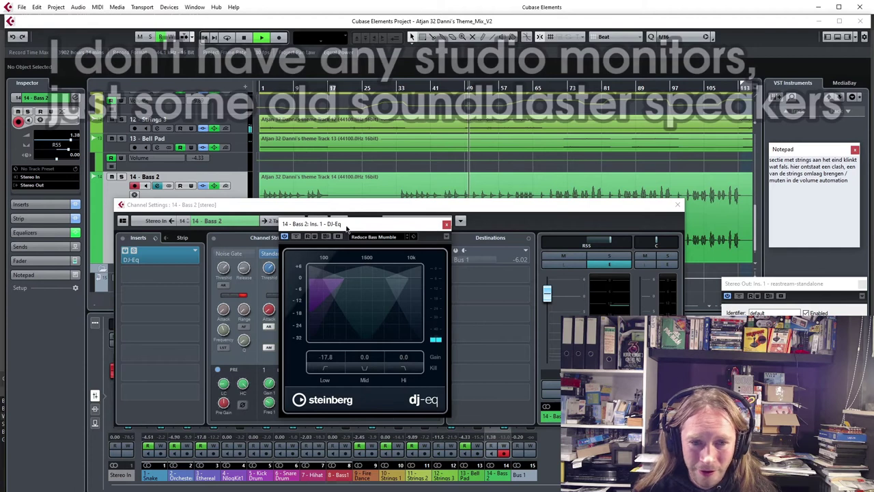
click(277, 245)
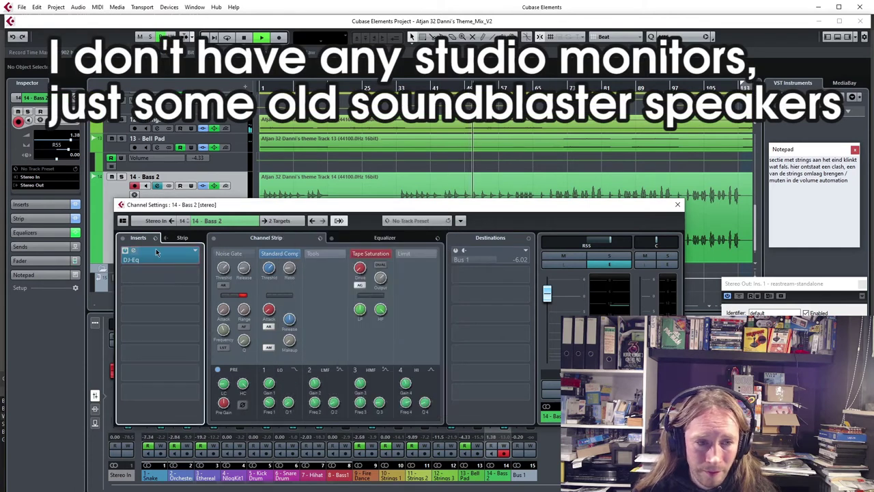
click(183, 237)
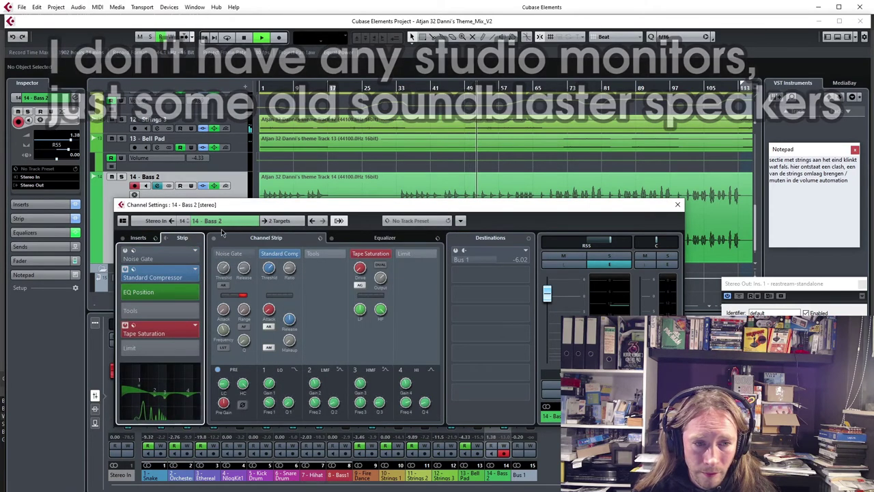
click(272, 222)
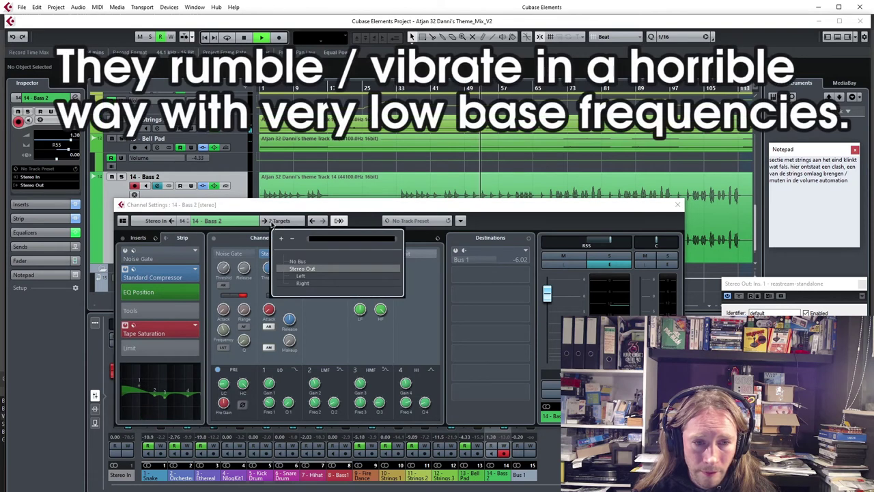
click(271, 224)
click(265, 223)
click(264, 224)
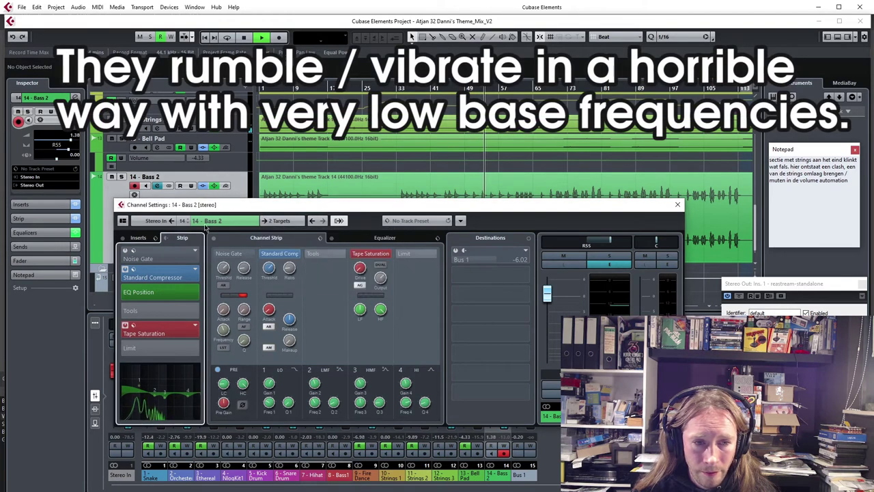
- Go back through the channels from Bass 2 to Snare Drum, checking their strips, and close the channel settings
click(189, 220)
click(189, 221)
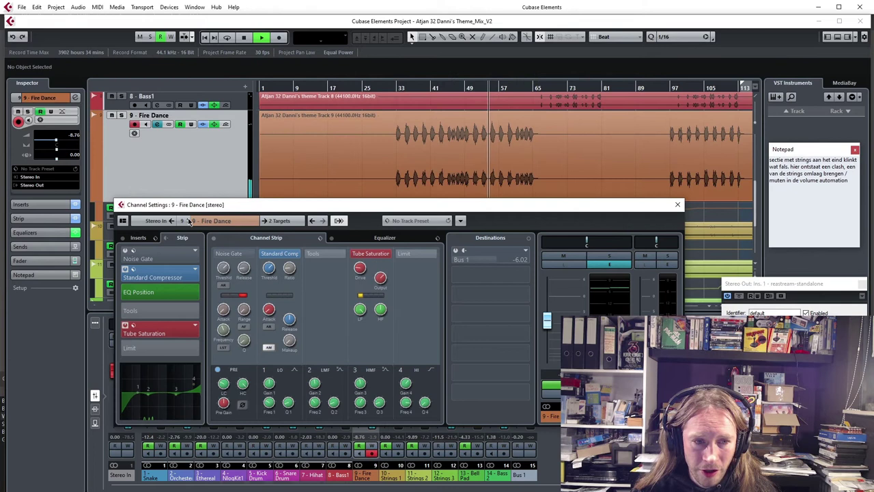
click(189, 220)
click(189, 221)
click(189, 221)
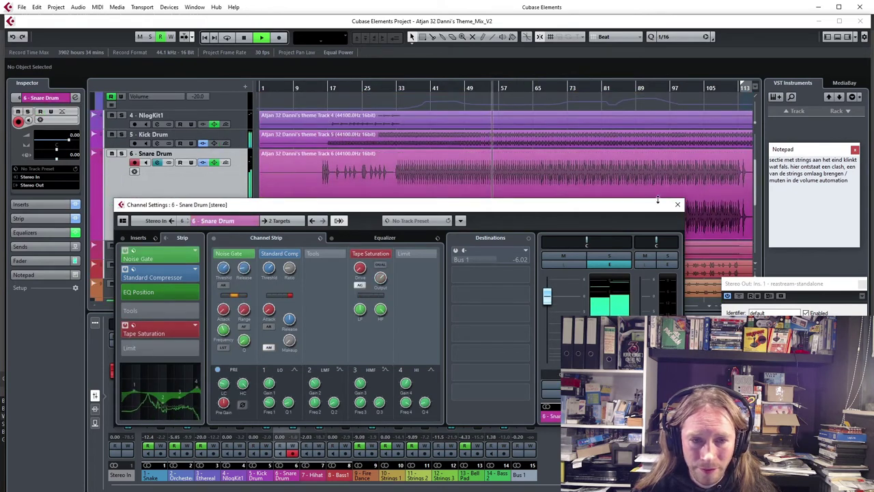
click(678, 205)
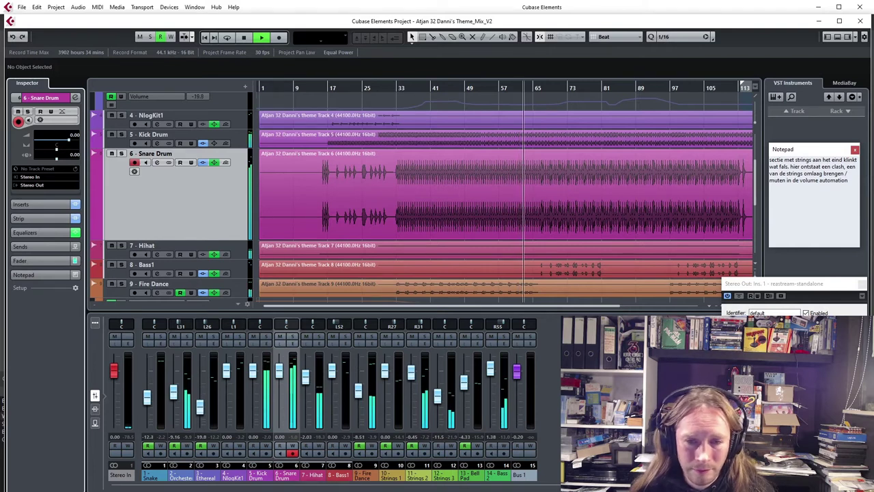
- Examine the tracks and their volume automation from Snake Chamber to Bell Pad, up to the False strings section
drag(756, 198, 760, 163)
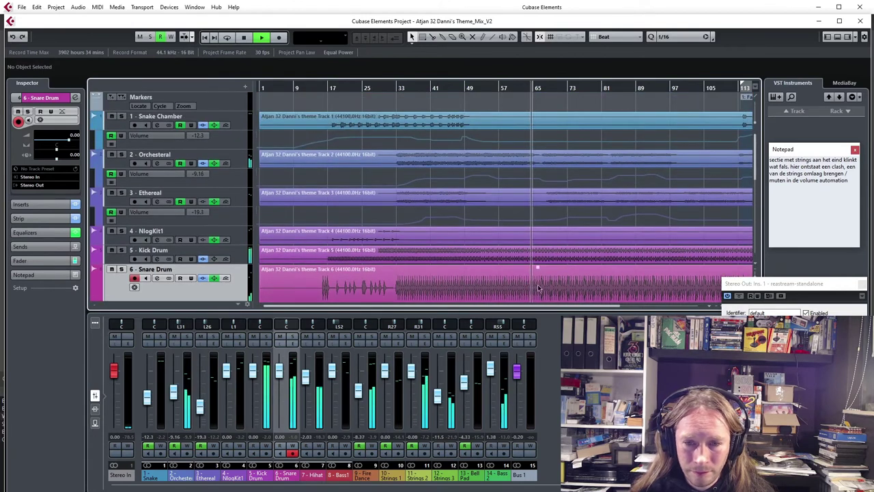
drag(515, 309, 589, 308)
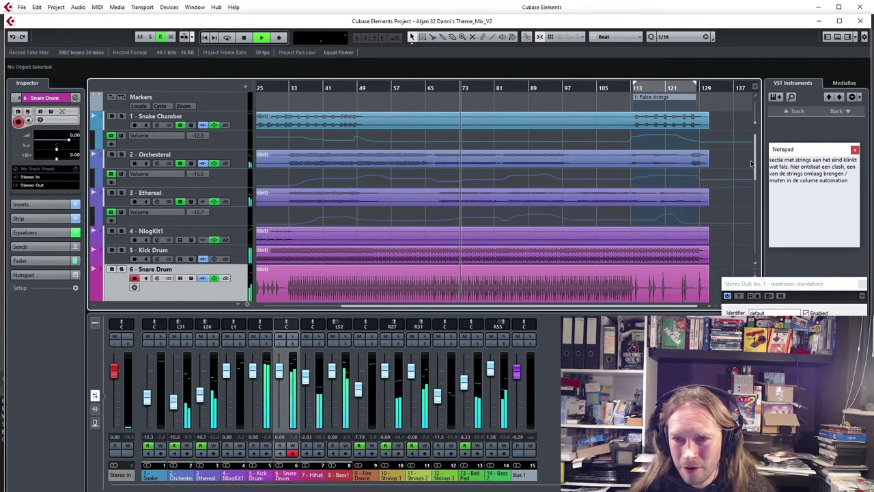
drag(756, 159, 756, 217)
click(640, 184)
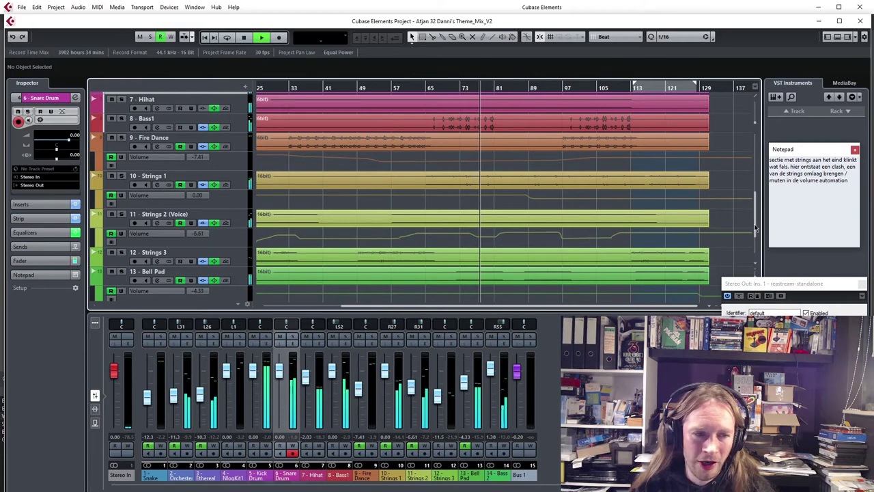
drag(754, 229, 760, 158)
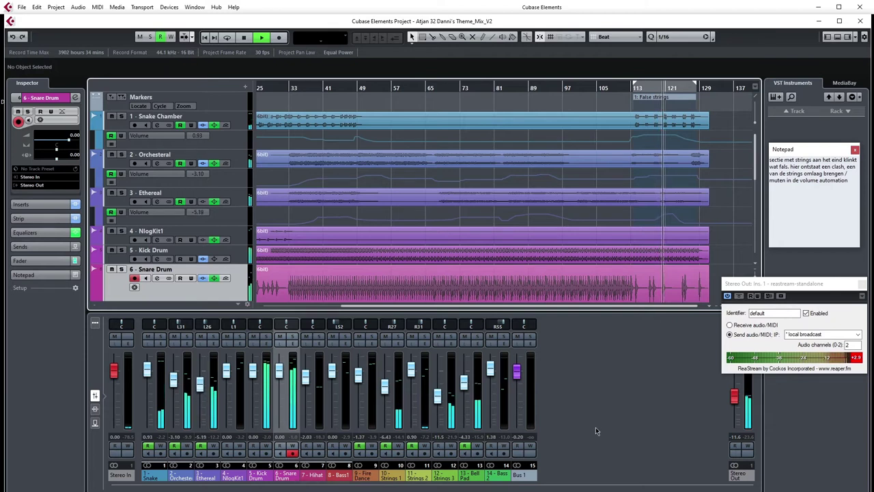
- Switch to the Atjan 32 Midi project, open the Snake Chamber track's Milpitas instrument and play a low note on its keyboard
mouse_move(348, 491)
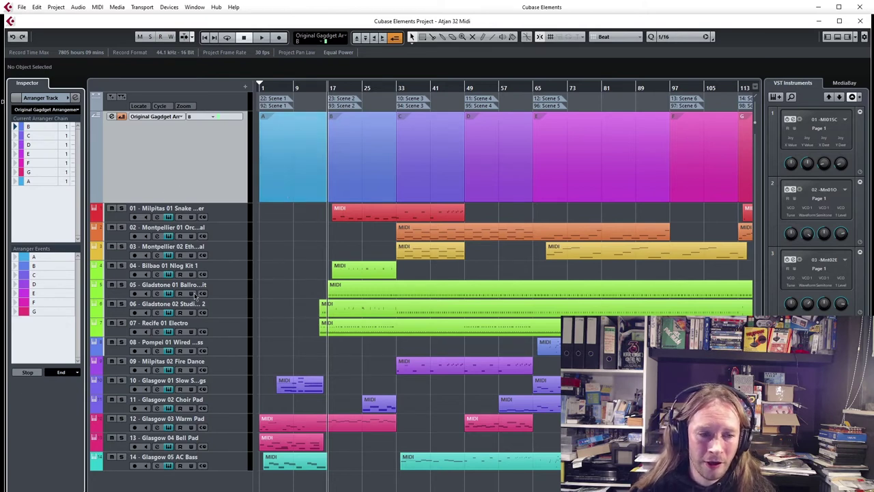
click(342, 212)
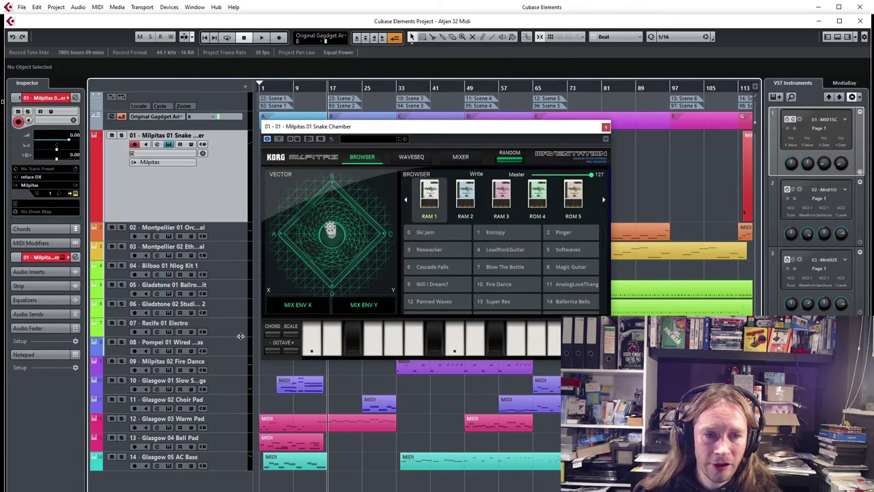
drag(335, 126, 352, 184)
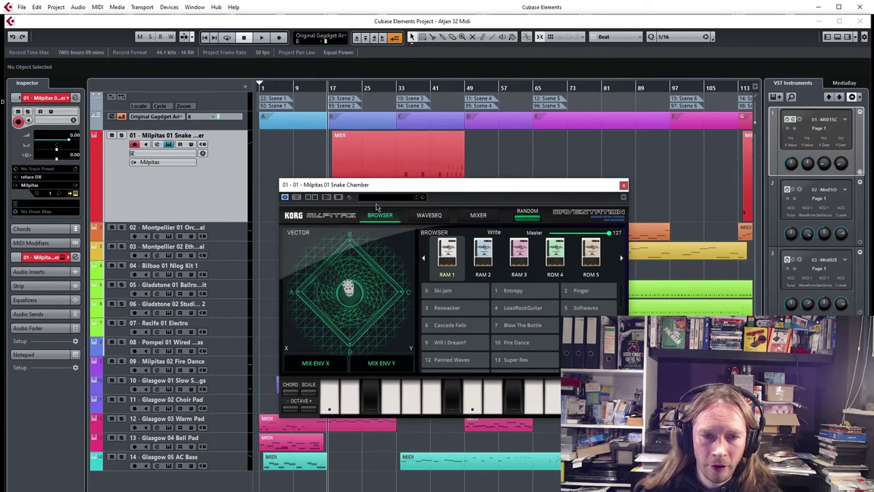
click(363, 408)
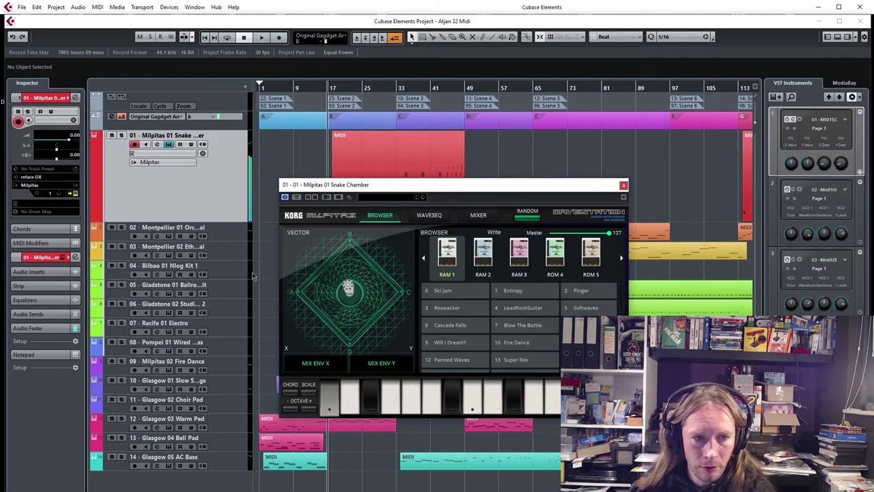
- Open the Montpellier instrument of the second track over the arrangement and reveal the volume automation lane of the third track
click(232, 233)
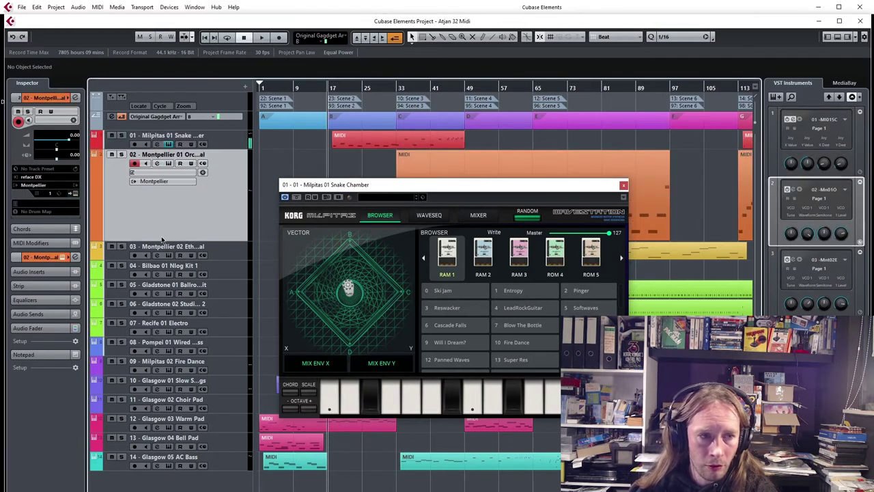
click(75, 193)
drag(843, 131, 299, 188)
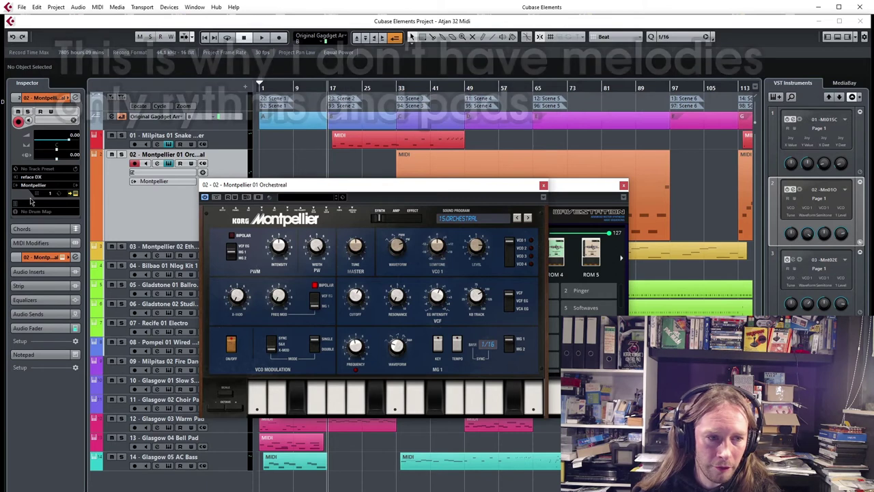
click(96, 256)
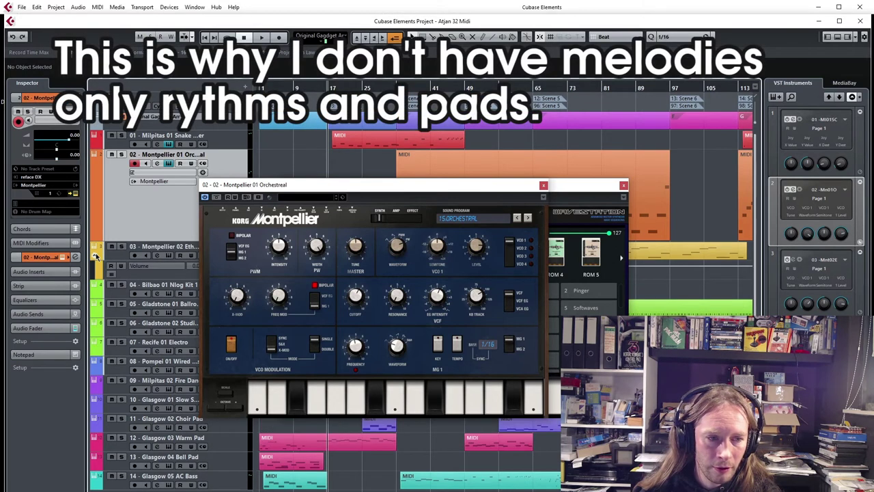
- Open the Montpellier instrument of the Ethereal track and move both Montpellier windows clear of the track list
click(96, 254)
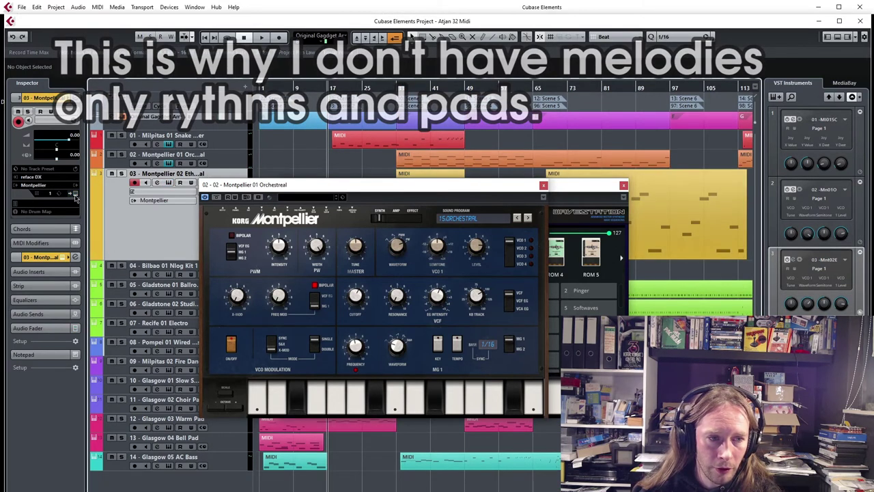
click(797, 260)
drag(581, 191, 270, 161)
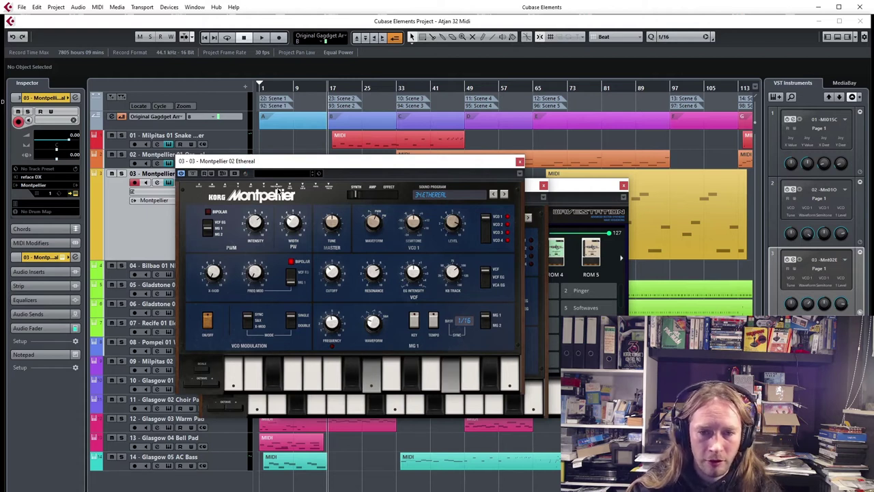
drag(308, 166, 446, 161)
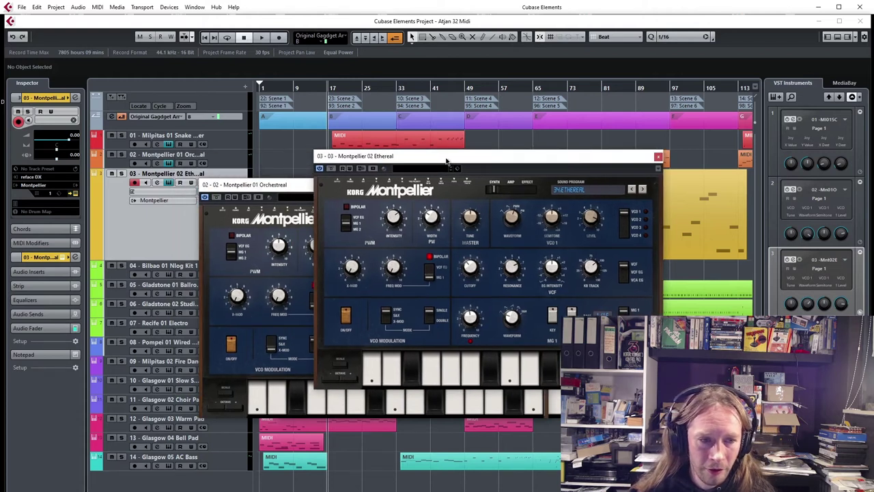
drag(278, 193, 407, 187)
- Open the Bilbao instrument of the Nlog Kit 1 track and place its window over the arrangement
click(219, 275)
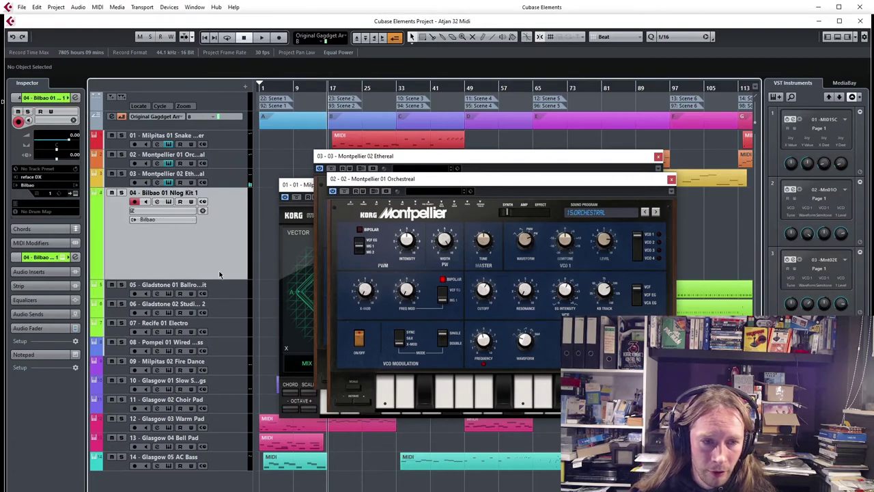
click(74, 193)
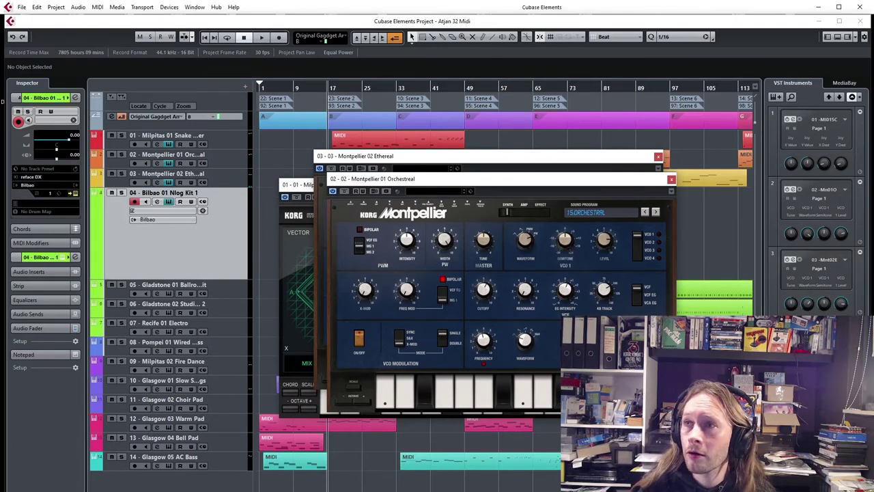
drag(419, 171, 349, 142)
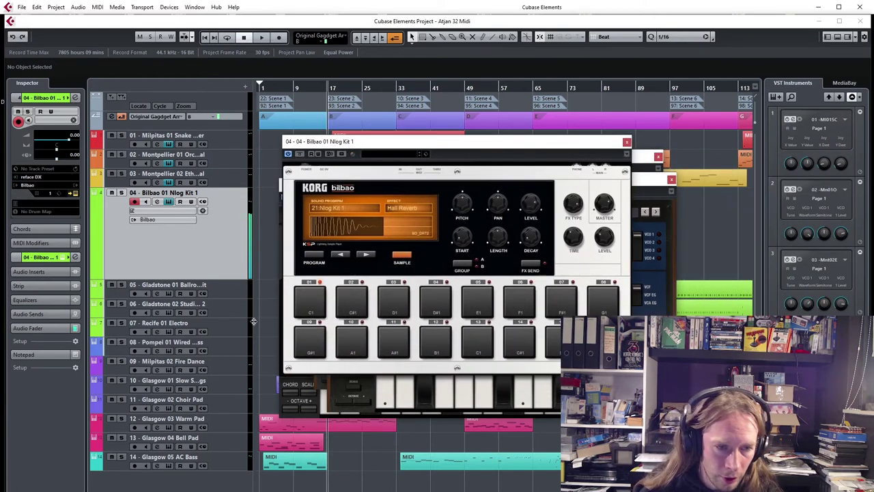
- Check the Pompei 01 and Milpitas 02 Fire Dance tracks, and close all open instrument windows
click(228, 349)
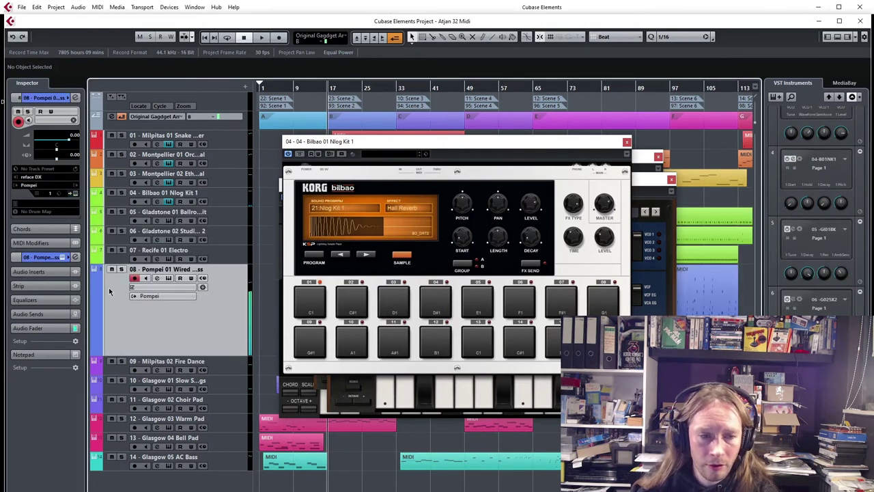
click(229, 370)
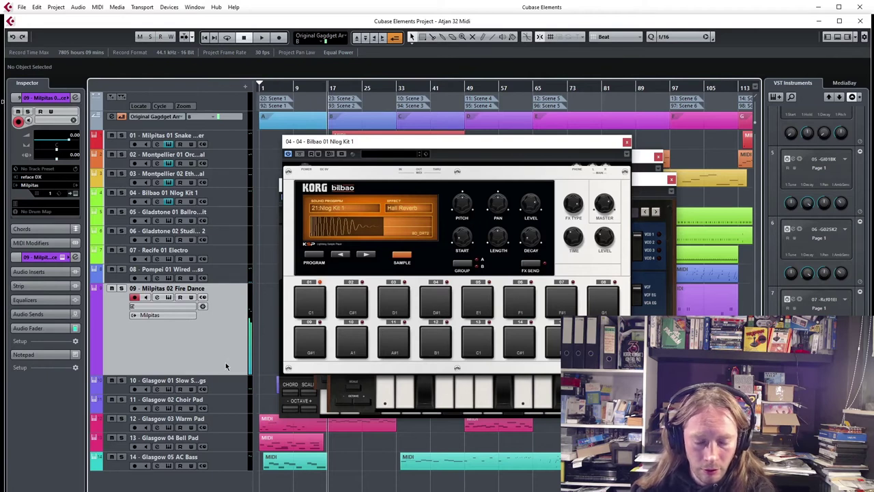
click(627, 142)
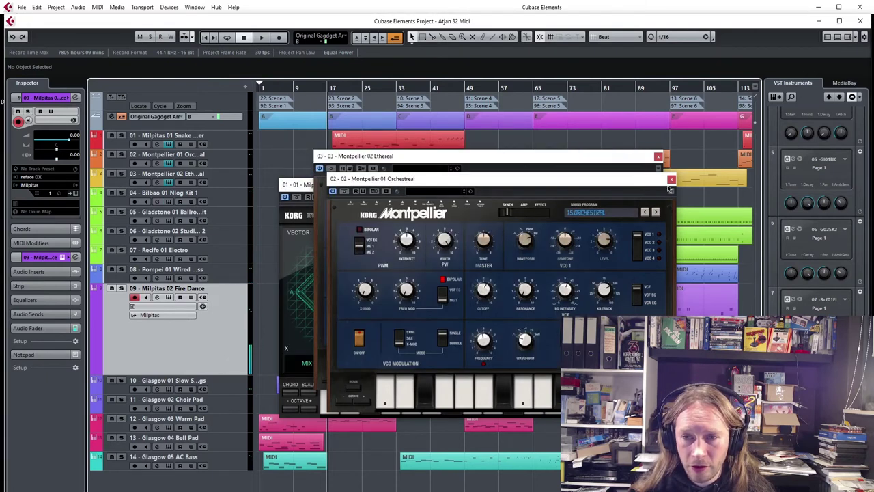
click(669, 176)
click(657, 157)
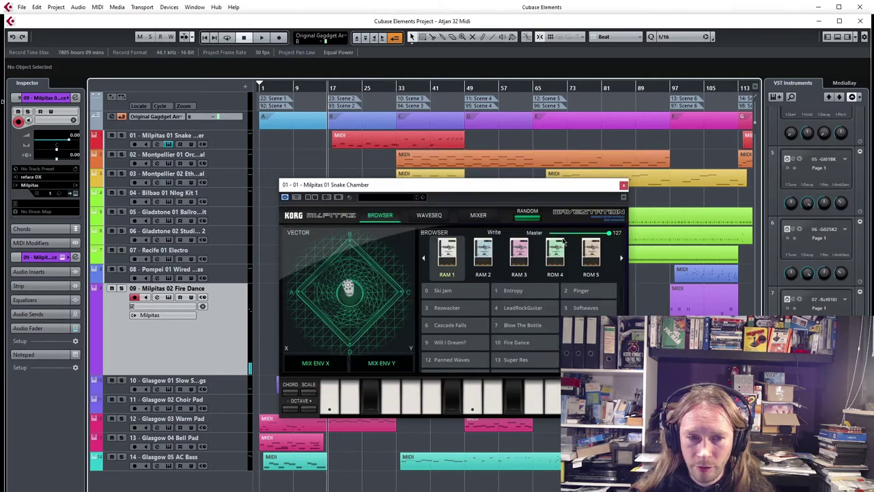
click(623, 186)
- Open the Glasgow instrument of the Bell Pad track and move its window clear of the track list
click(223, 447)
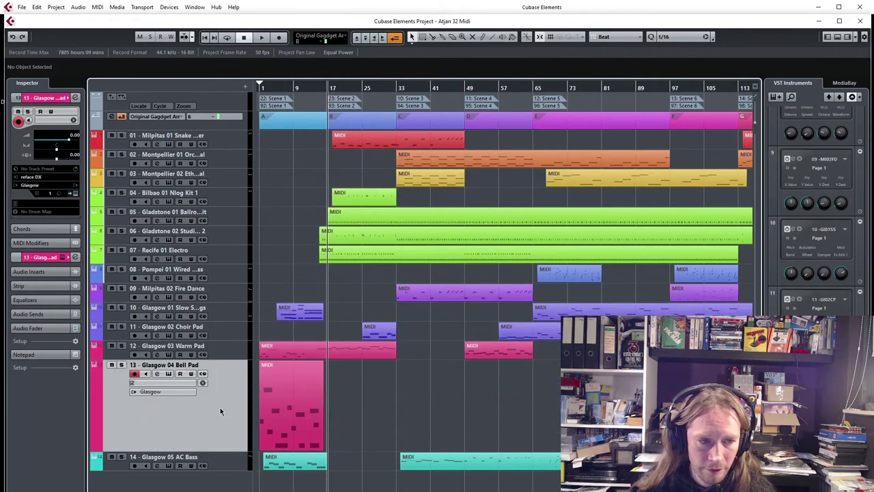
click(75, 193)
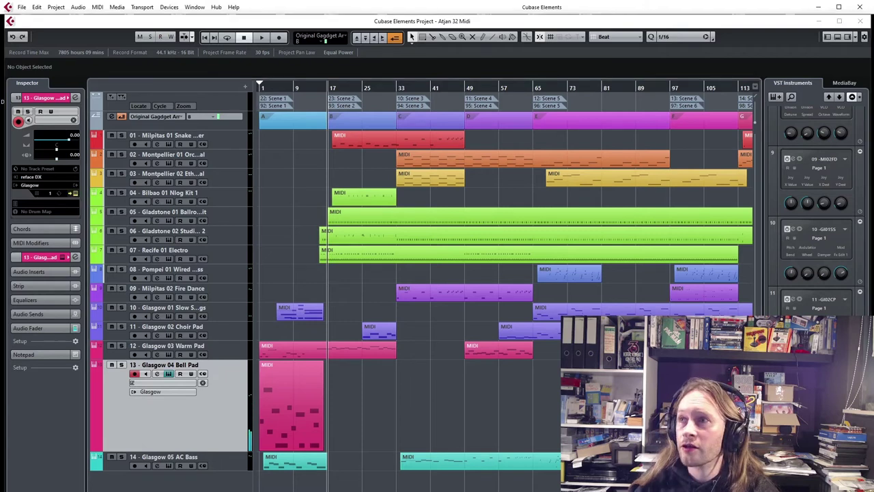
click(202, 373)
drag(179, 184, 220, 180)
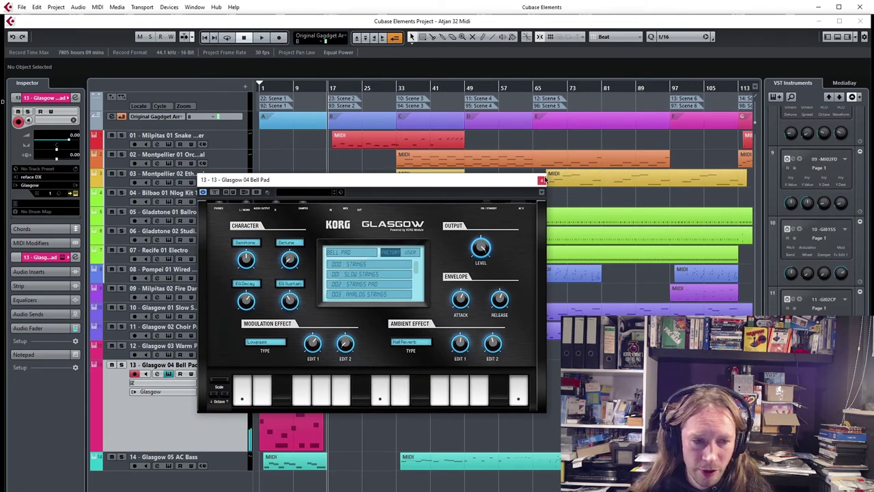
drag(423, 187, 626, 179)
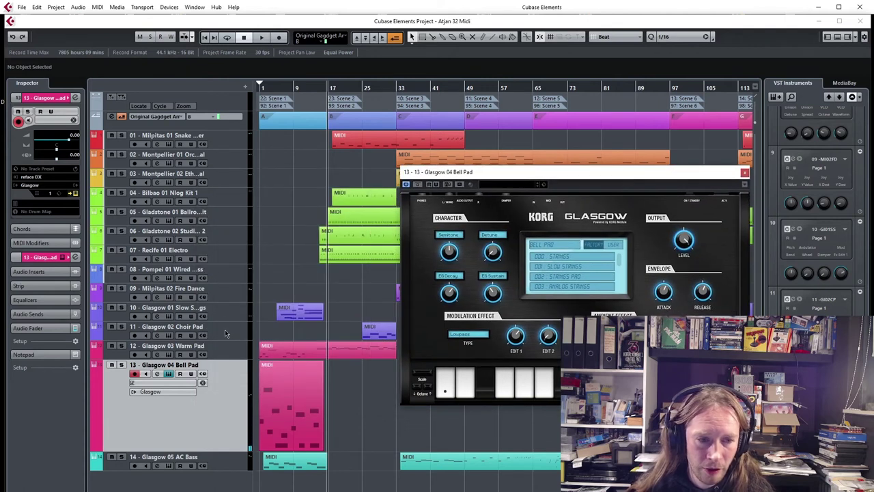
- Check the Glasgow 01 strings and Choir Pad tracks, and close the Bell Pad instrument window
click(225, 316)
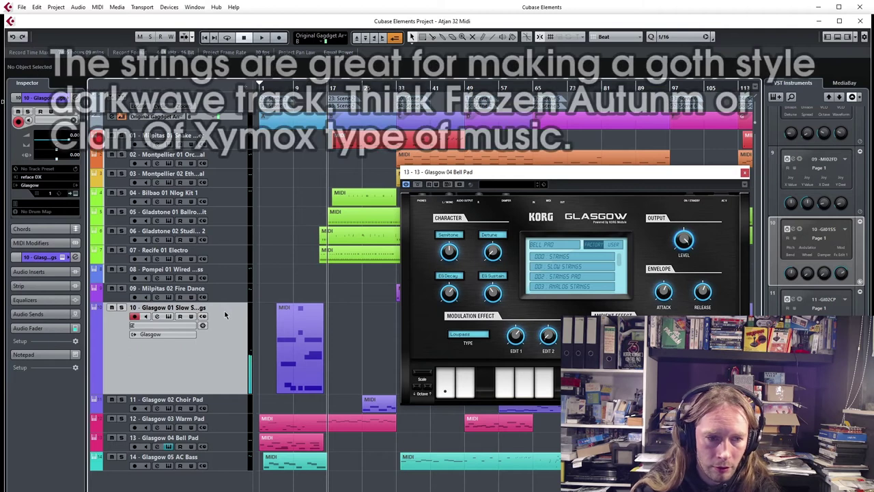
click(222, 406)
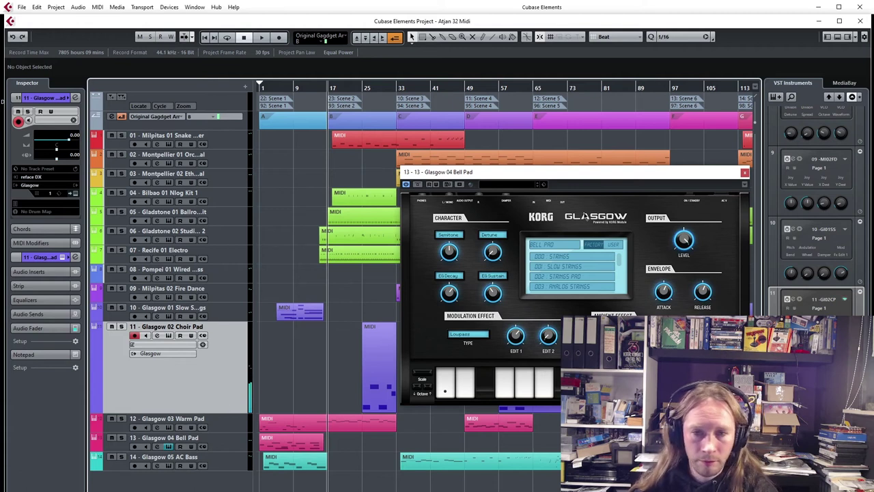
click(744, 172)
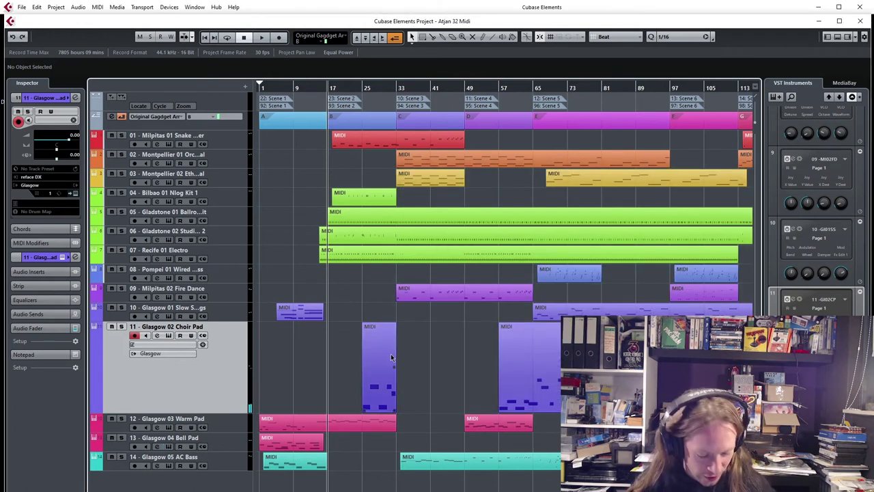
- Play the MIDI arrangement from the beginning through the intro and stop playback
key(Home)
key(space)
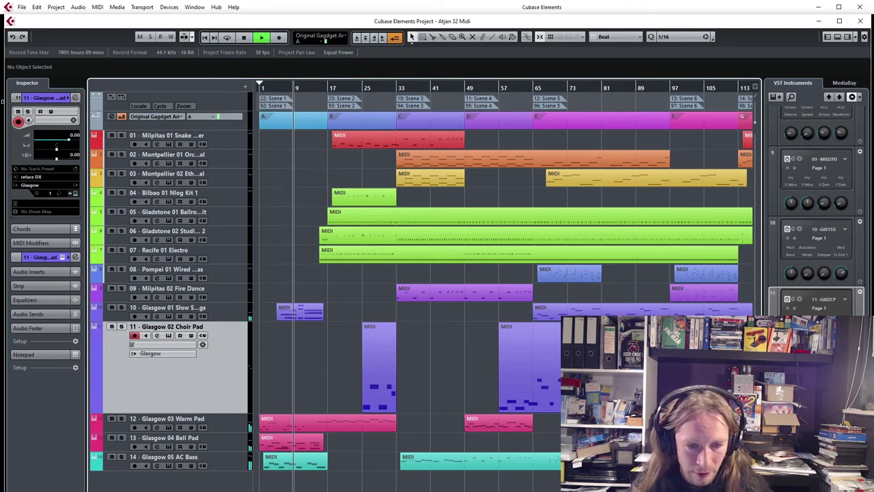
key(space)
- Play the final section G from about bar 113, stop playback, and return to the project start
scroll(505, 273, right, 5)
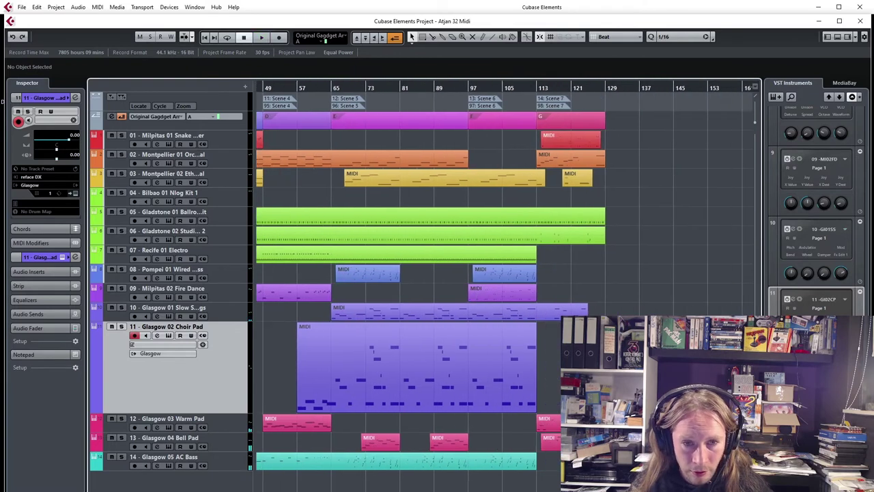
click(541, 86)
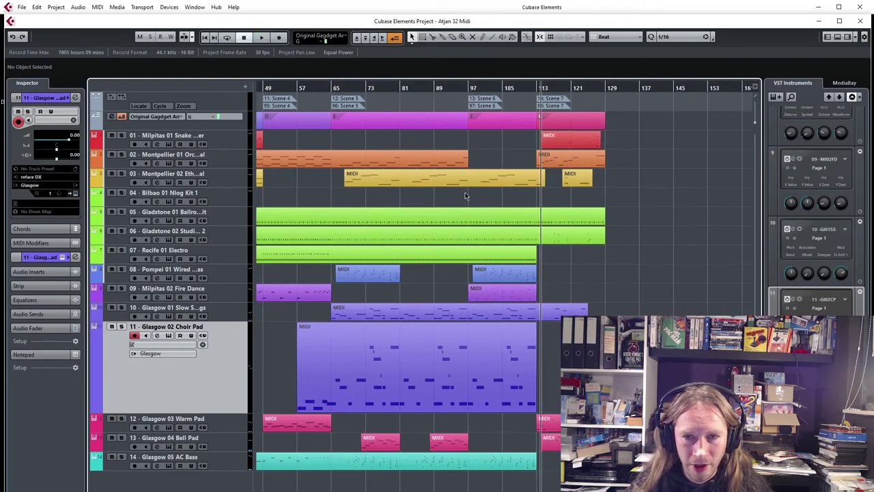
key(space)
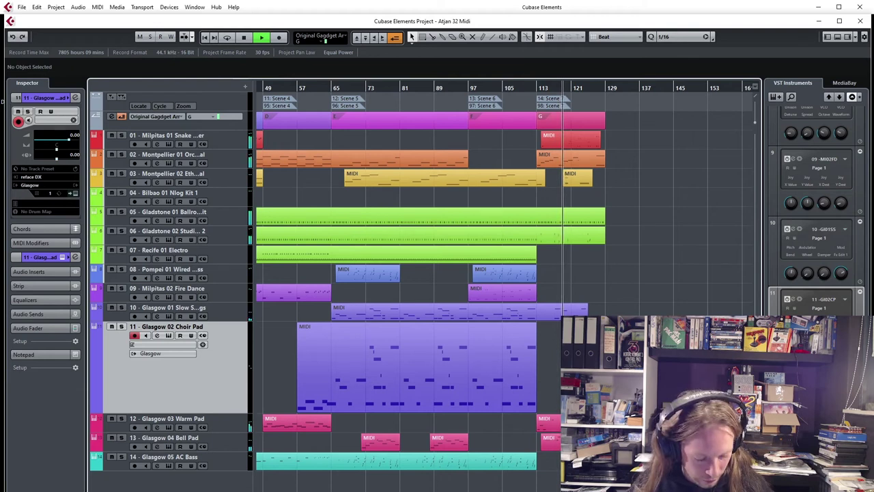
key(space)
key(Home)
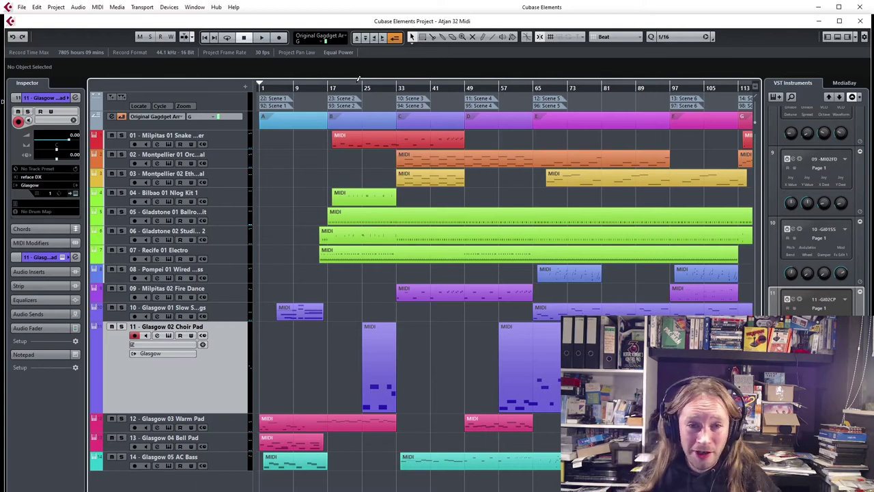
- Select arranger section A and open the Arranger Editor, placing it over the lower part of the arrangement
click(295, 123)
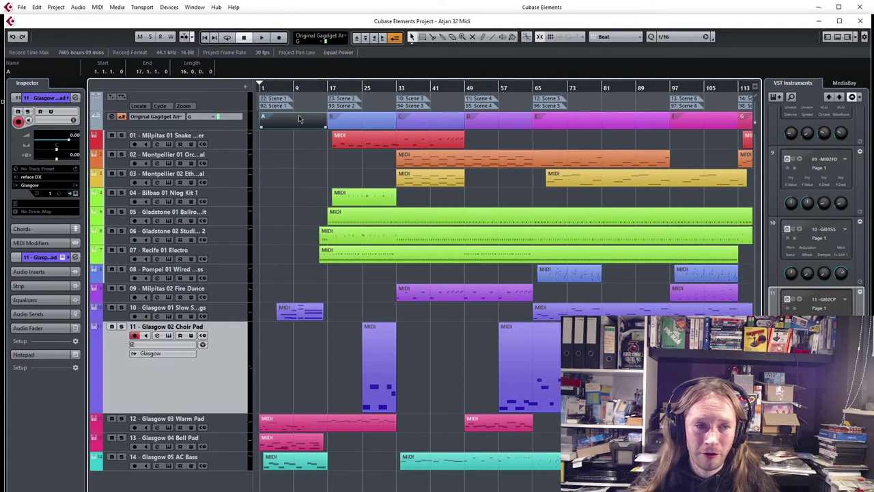
click(114, 117)
drag(434, 208, 468, 274)
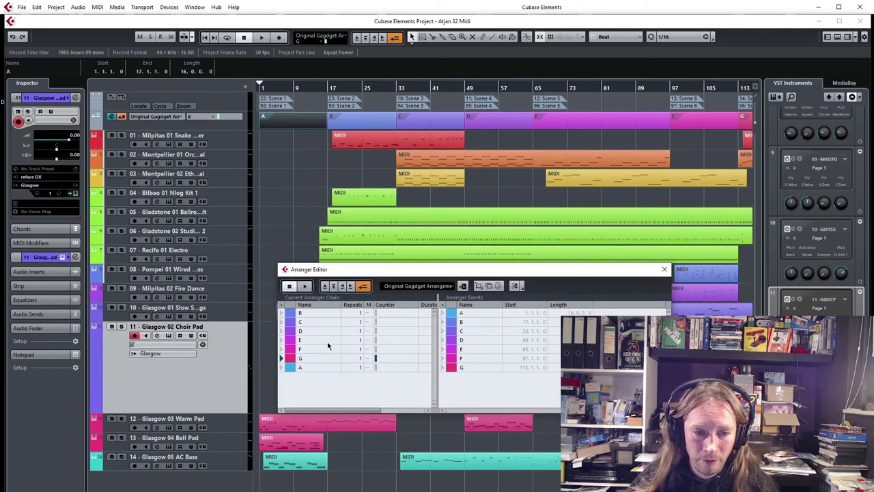
- Move section D to the top of the current arranger chain and audition playback briefly
click(321, 316)
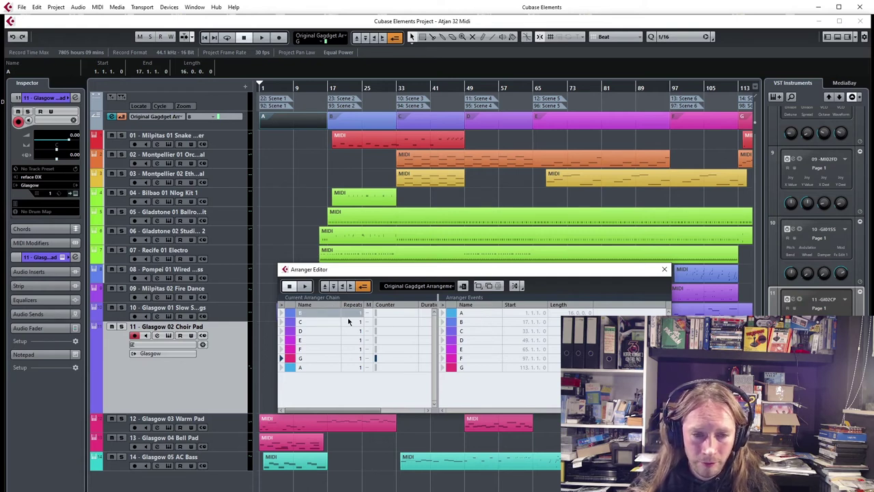
click(474, 331)
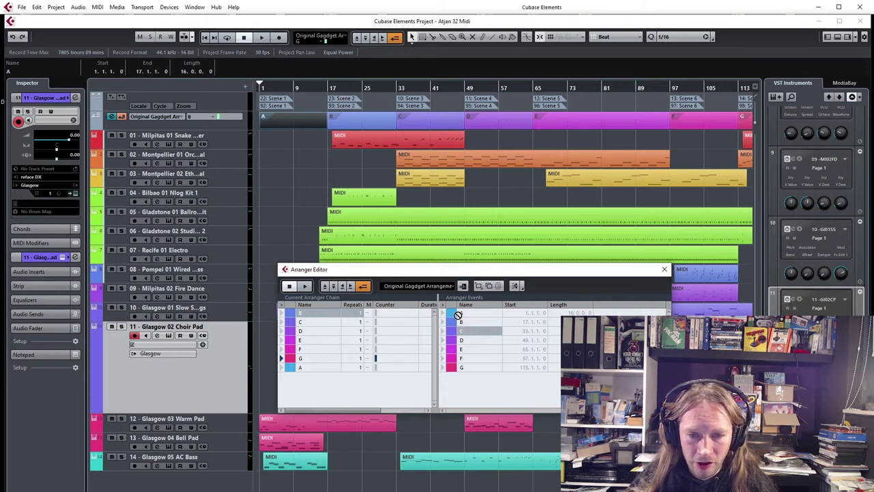
drag(301, 331, 308, 320)
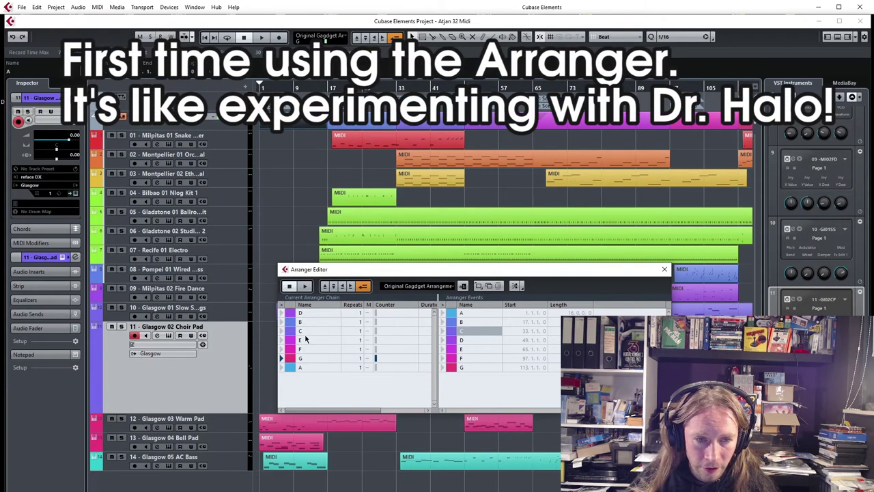
key(space)
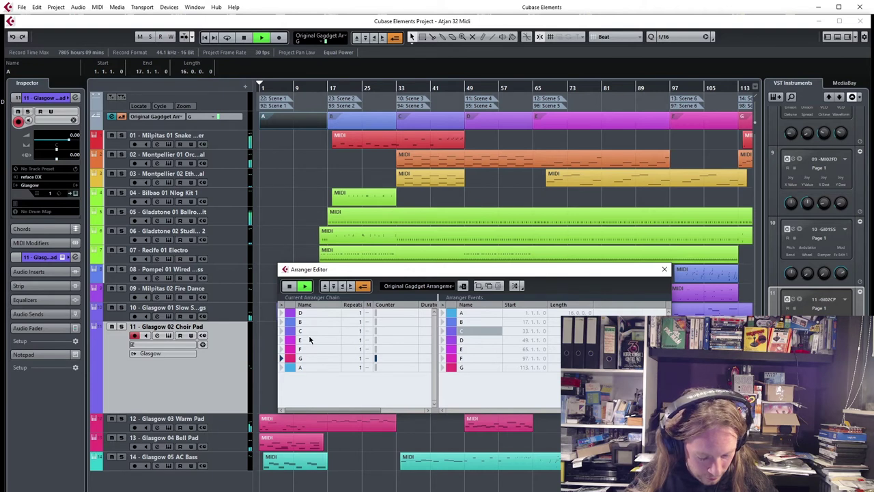
key(space)
- Move section E and then section G to the top of the arranger chain, starting playback in between
click(310, 340)
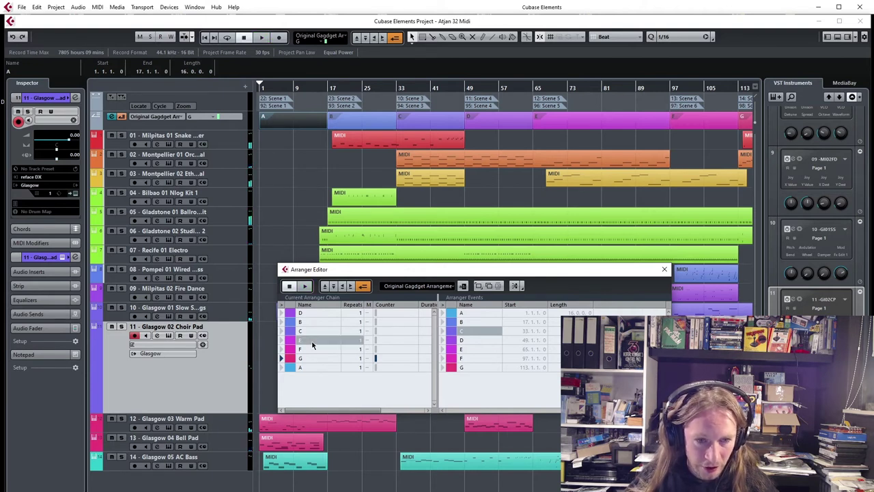
drag(311, 321, 310, 315)
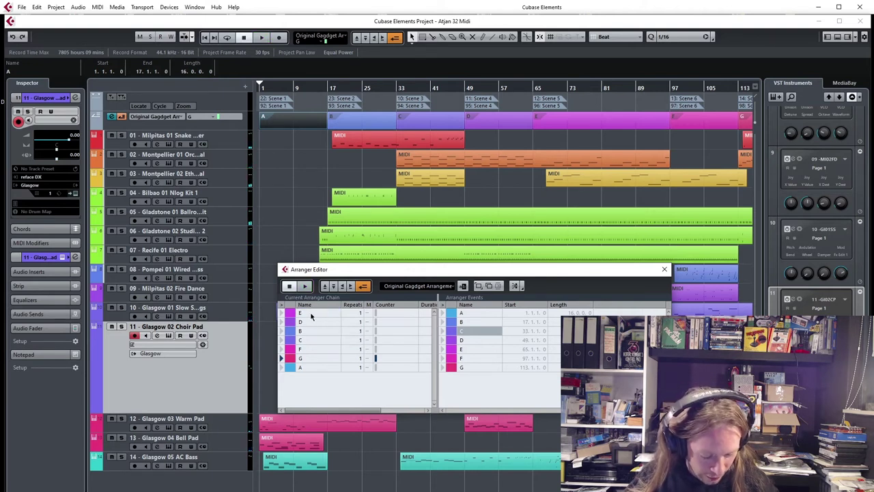
key(space)
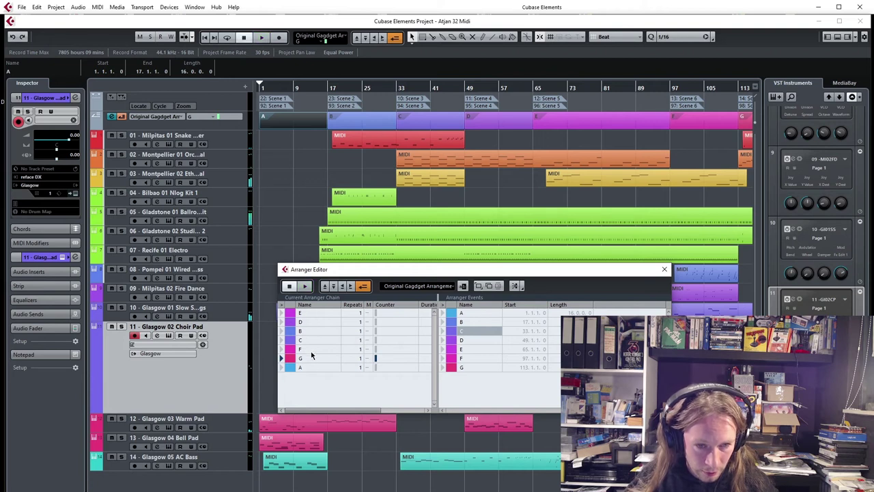
drag(308, 361, 311, 316)
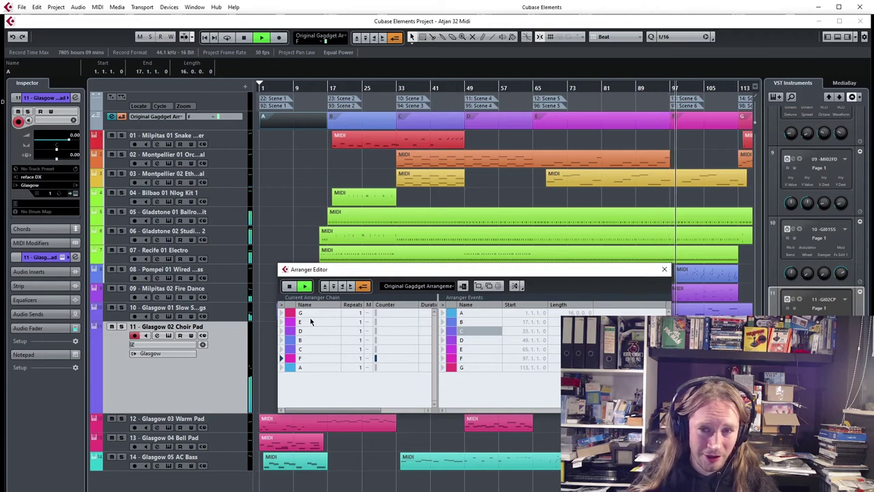
- Set section G's repeats to 3 in the arranger chain and play the chain from section G
click(359, 312)
text(3)
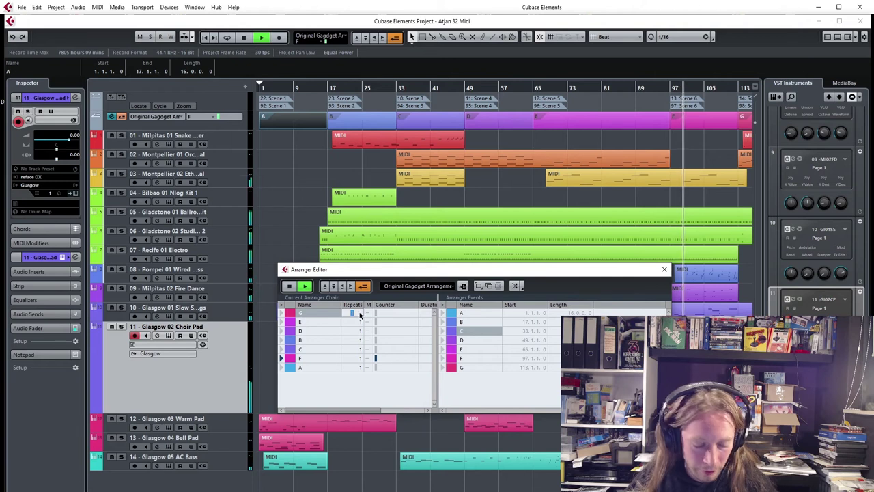
key(Return)
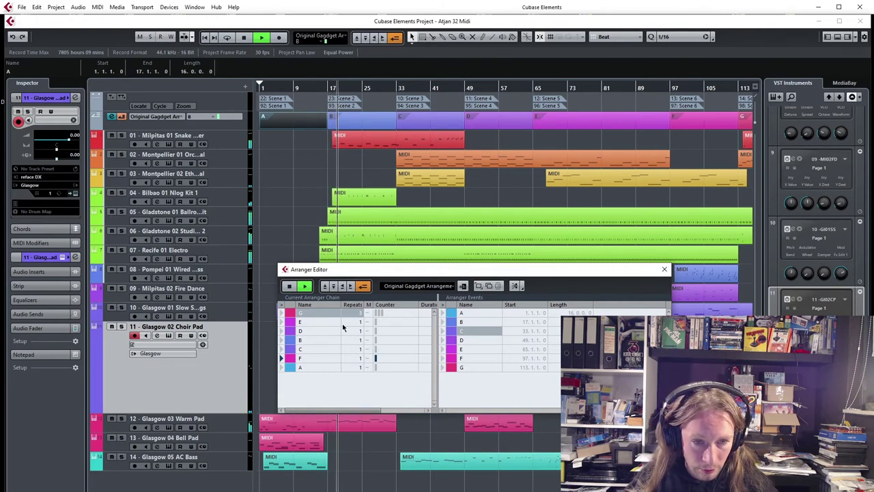
key(space)
click(280, 313)
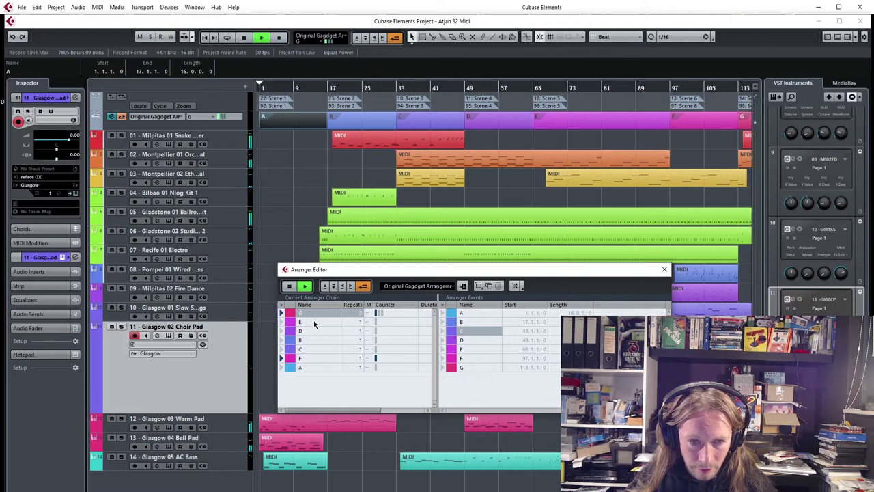
- Play the arranger chain from section E and set section E's repeats to 2
key(space)
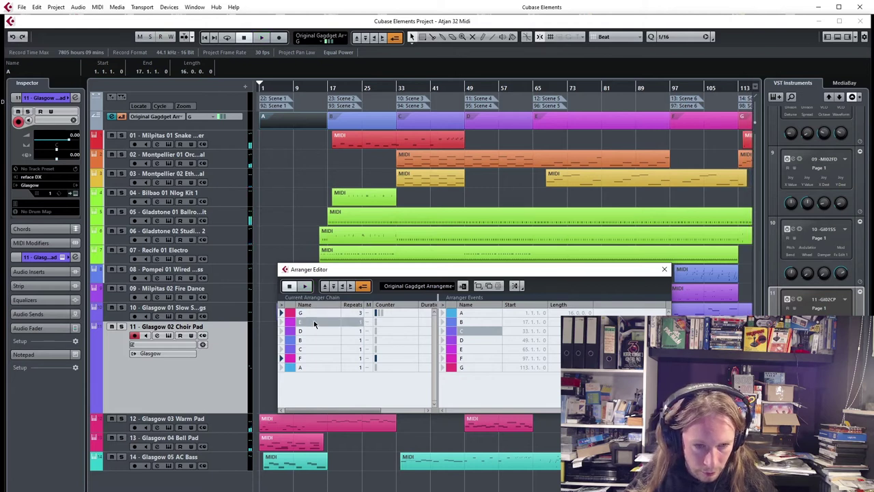
click(280, 322)
key(space)
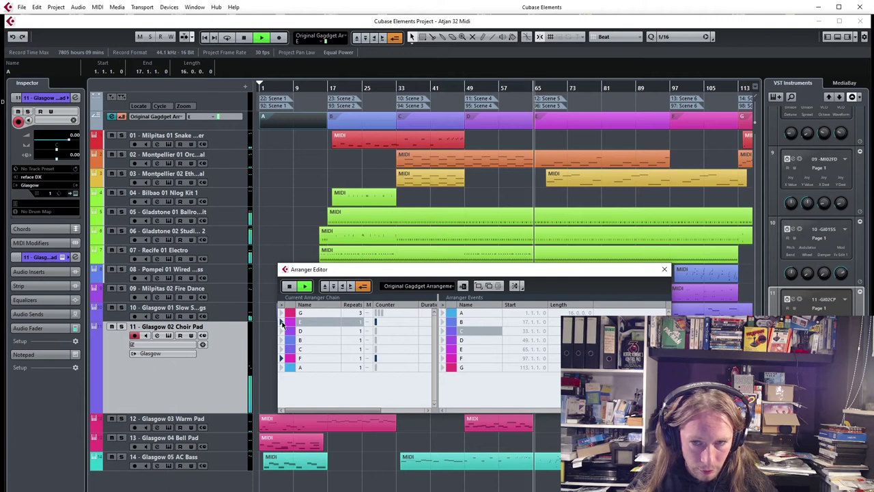
double_click(360, 322)
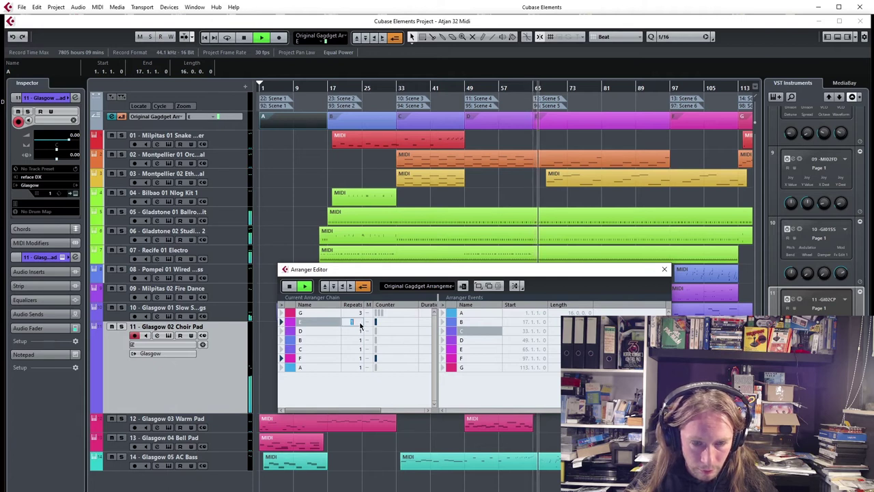
key(Return)
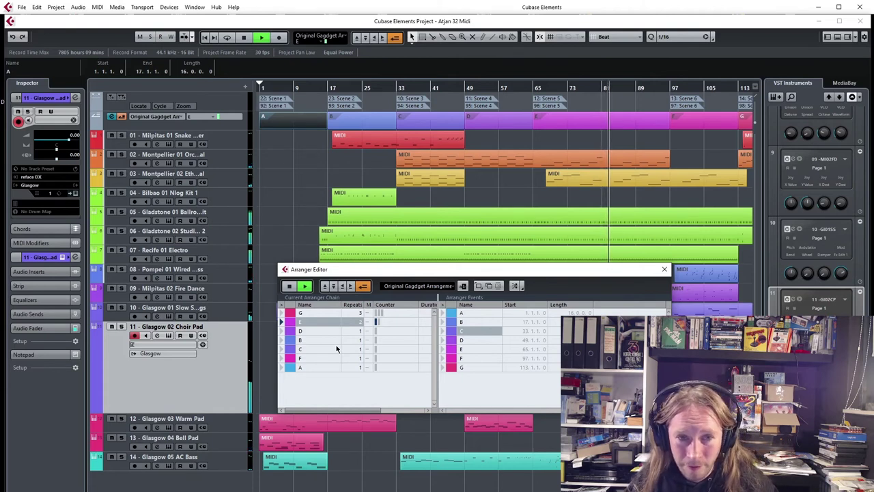
key(space)
- Close the Arranger Editor and draw two short arranger sections, about bars 9 to 16 inside section A and bars 73 to 80 inside section E
drag(389, 273, 468, 325)
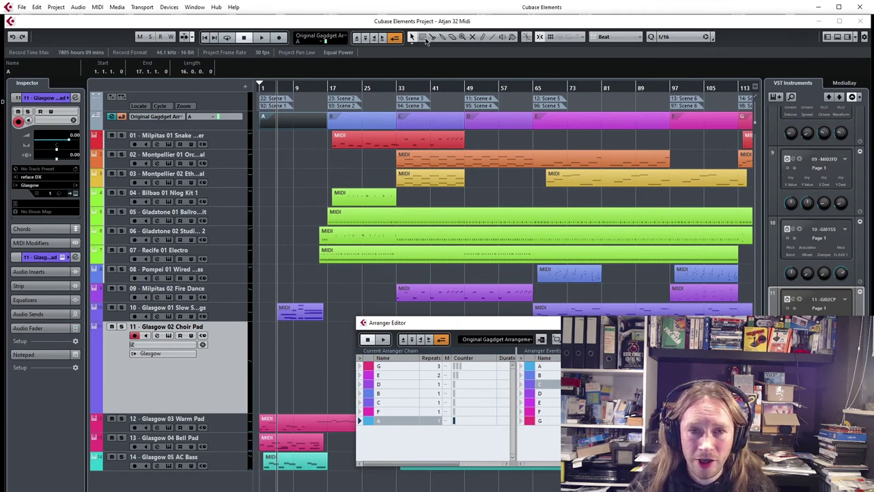
key(ctrl+w)
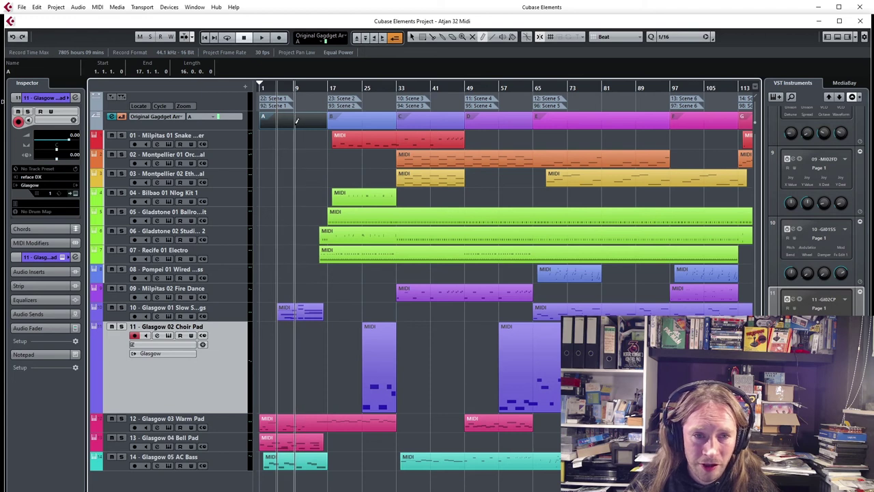
drag(296, 121, 326, 121)
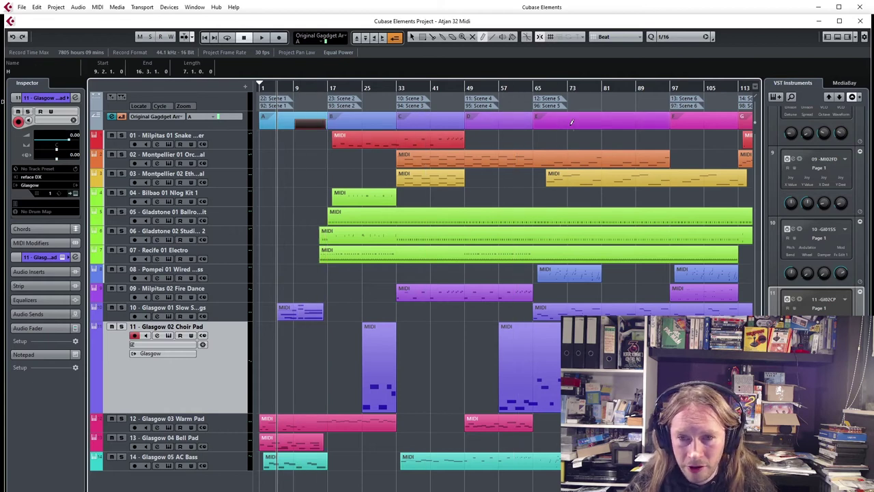
drag(569, 121, 601, 124)
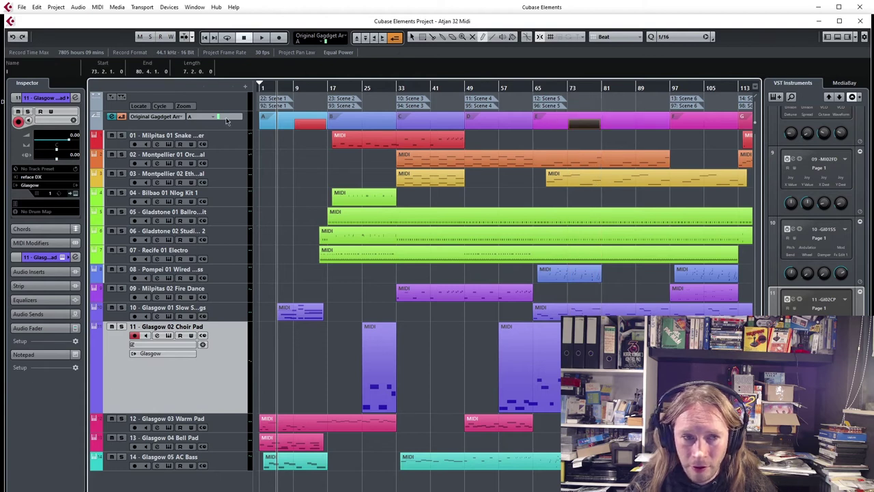
click(308, 127)
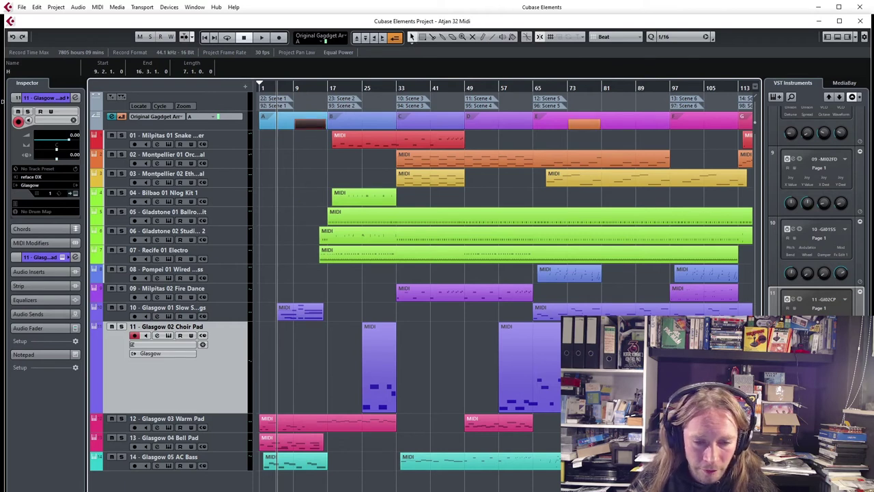
- Reopen the Arranger Editor and add section I at the top of the current chain, with section H directly below it
click(460, 471)
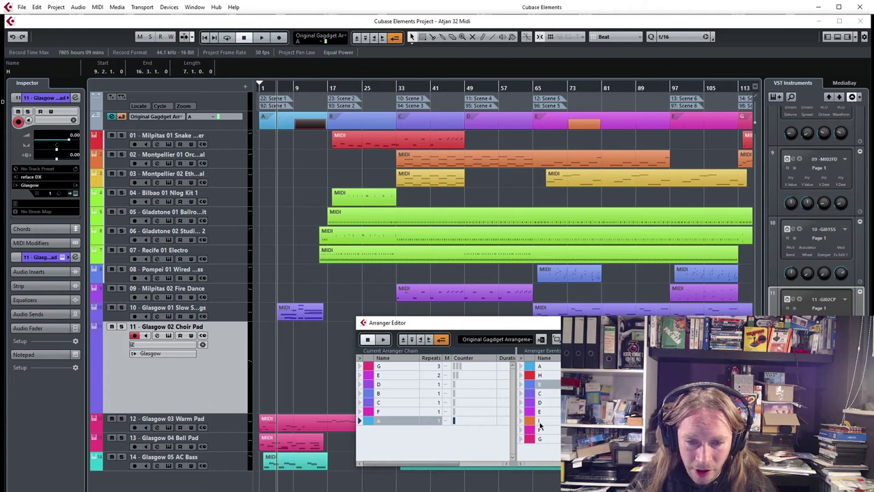
drag(542, 425, 394, 445)
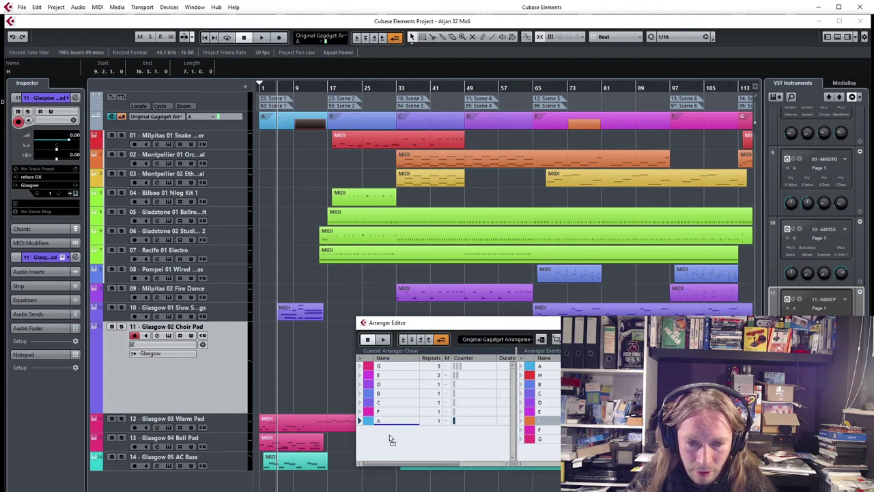
drag(383, 373, 383, 373)
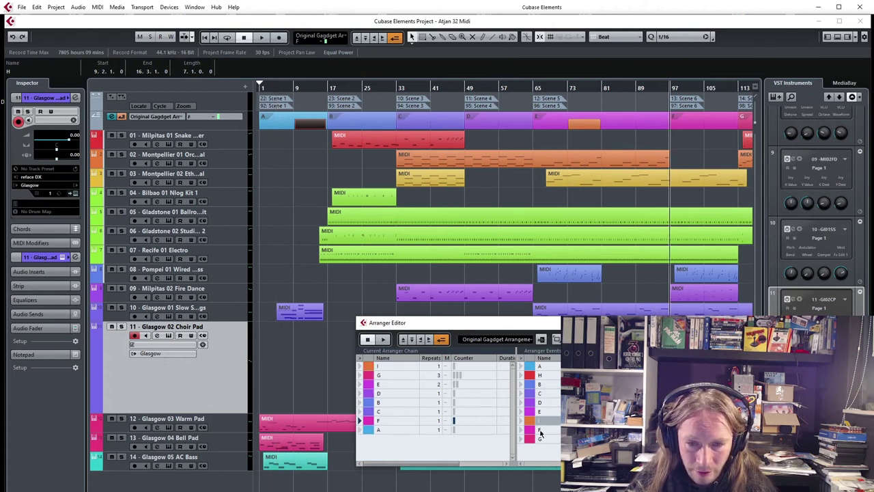
drag(543, 375, 540, 375)
drag(420, 379, 418, 377)
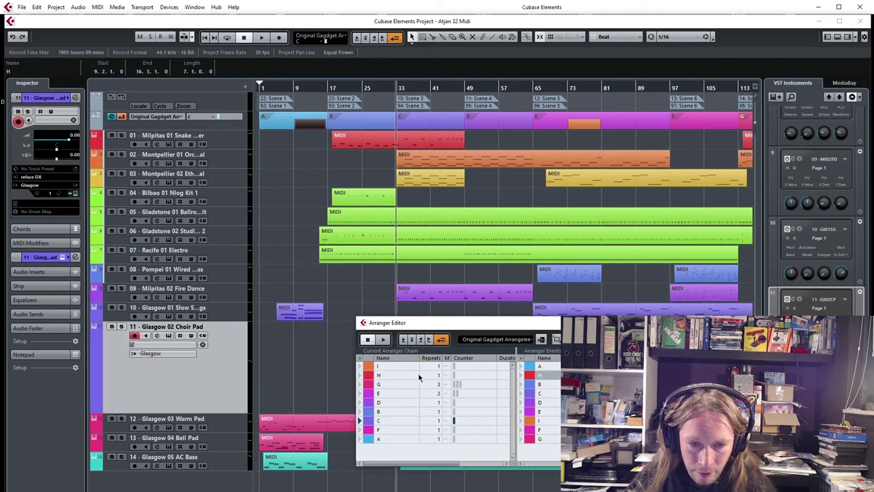
- Audition the chain from section I, stop, and audition it again from section H
click(368, 367)
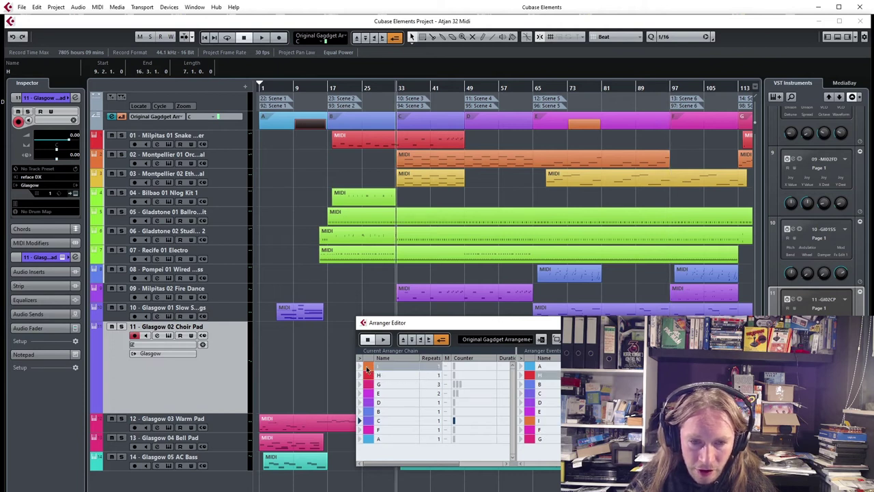
click(360, 368)
key(space)
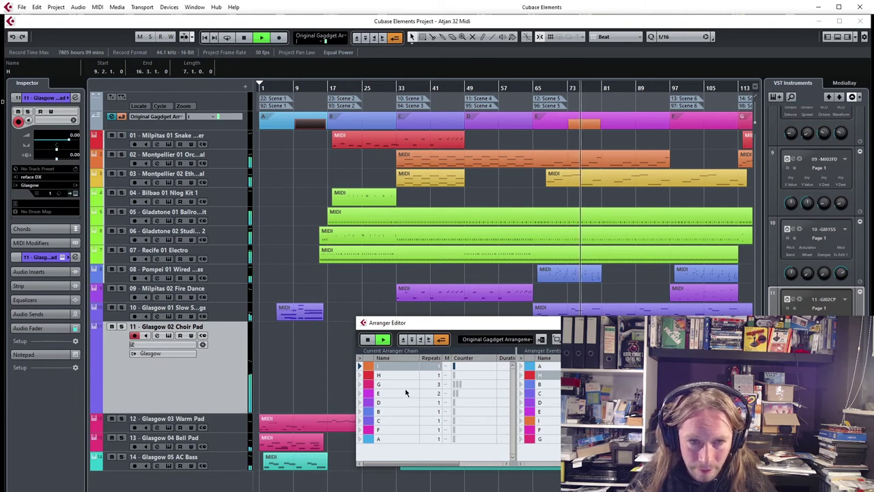
key(space)
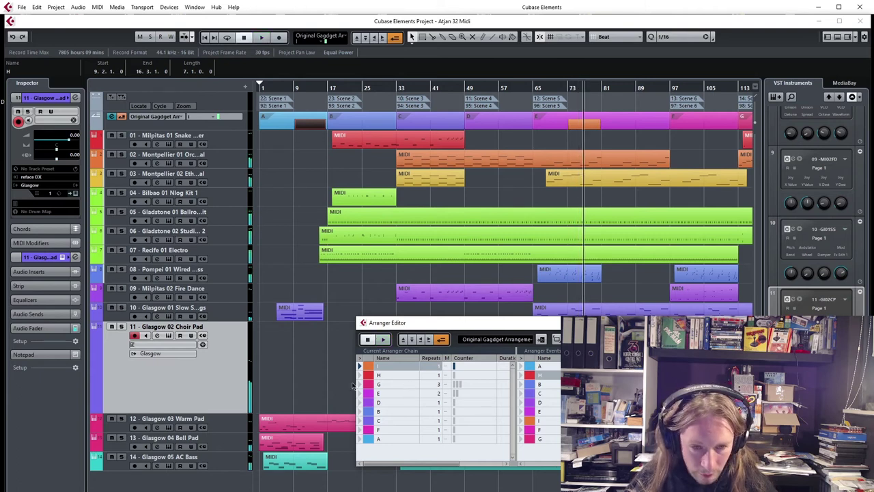
click(360, 376)
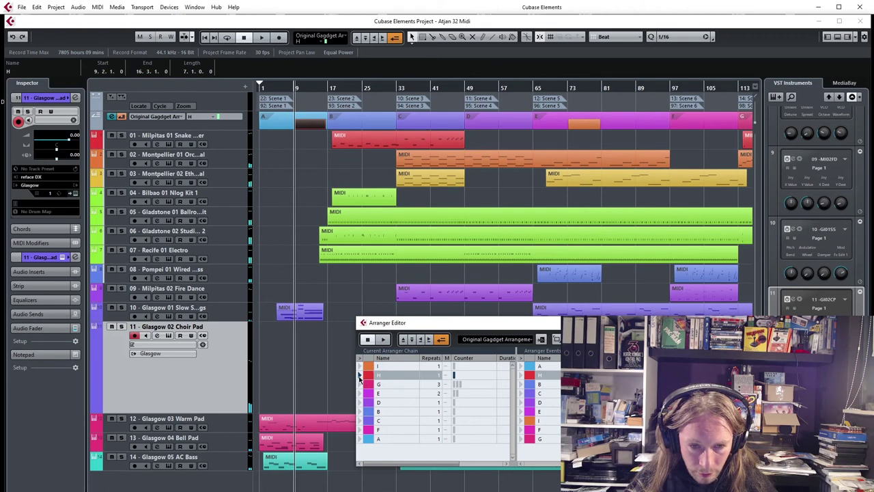
key(space)
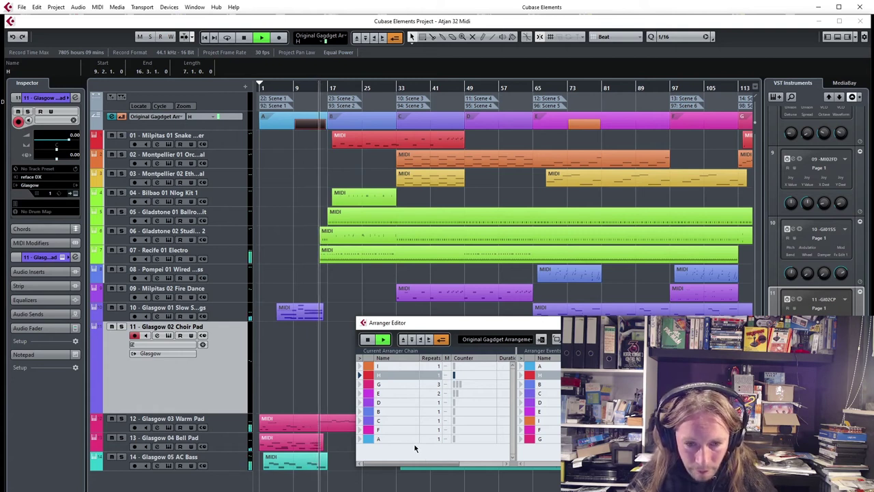
key(space)
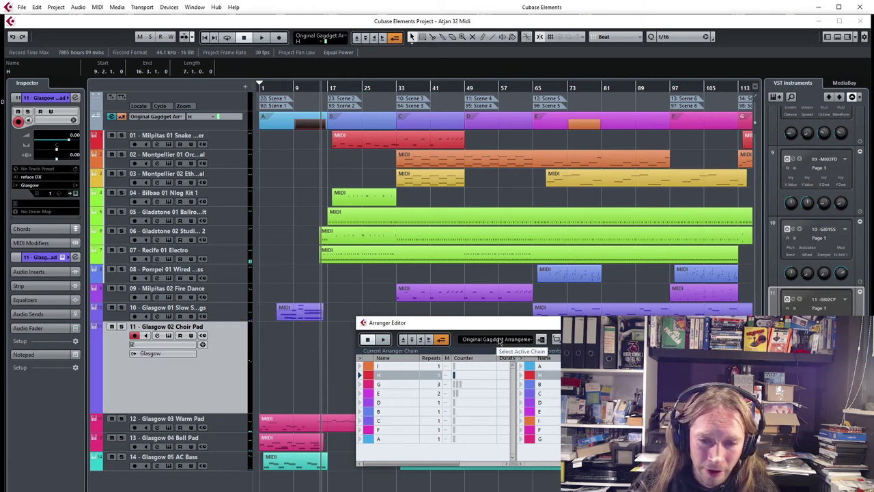
- Select the arranger track and create a new, empty arranger chain alongside Original Gagdget Arrangement
drag(508, 330, 394, 305)
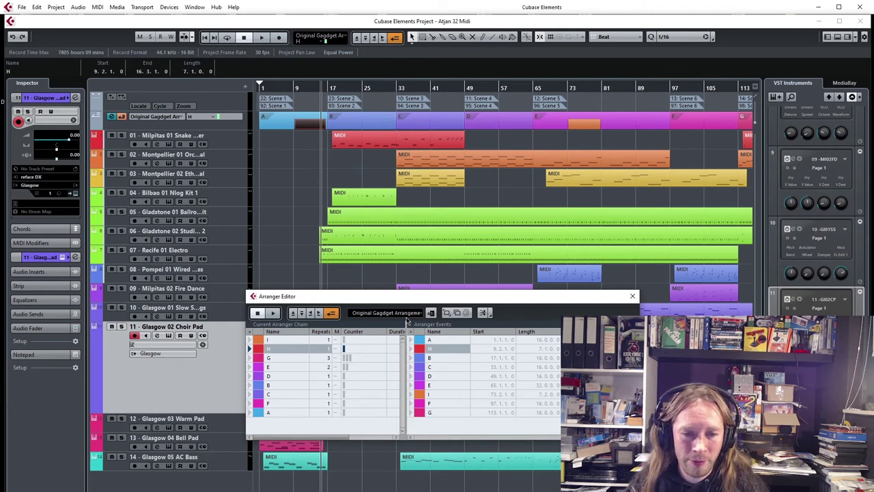
click(200, 129)
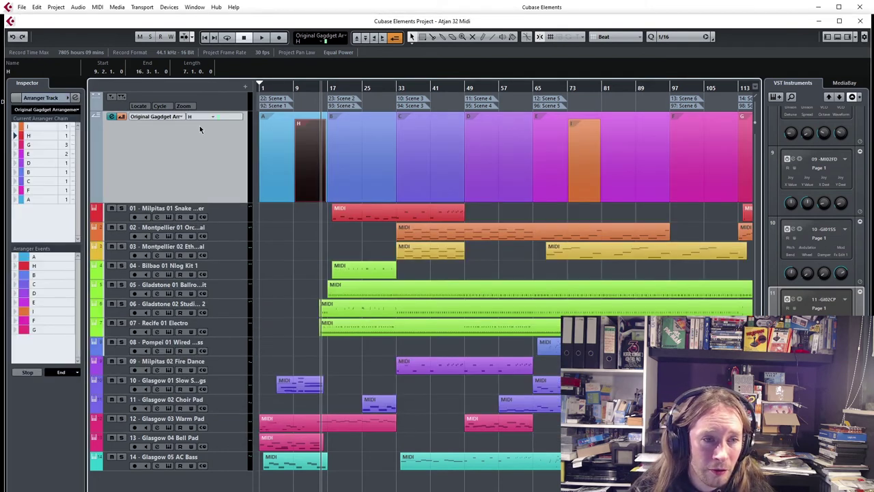
click(77, 111)
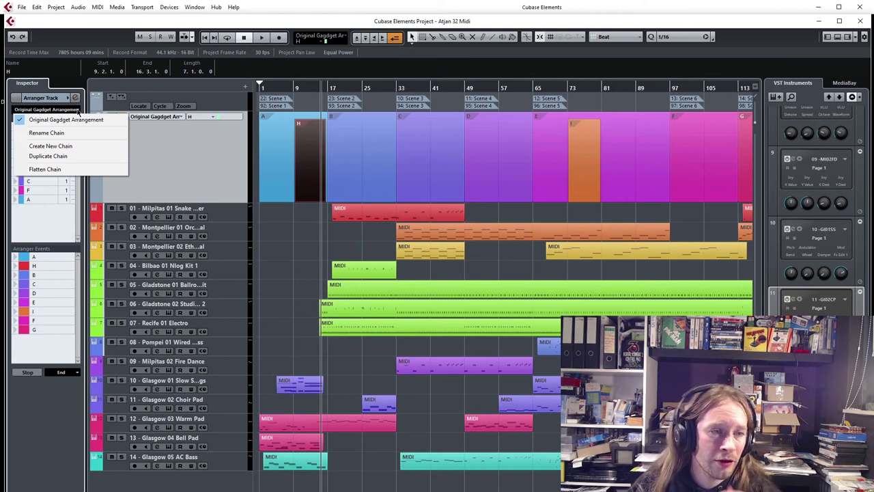
click(71, 147)
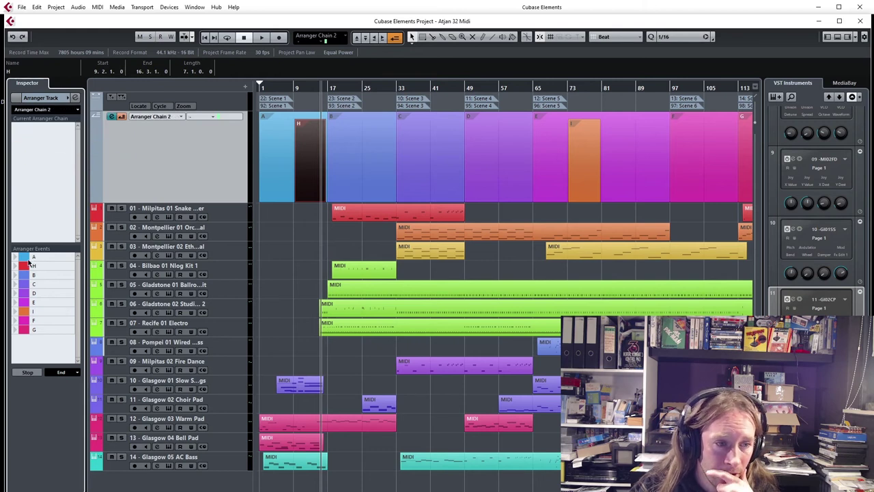
- Fill Arranger Chain 2 with sections H, E, G, A and C in that order
click(33, 265)
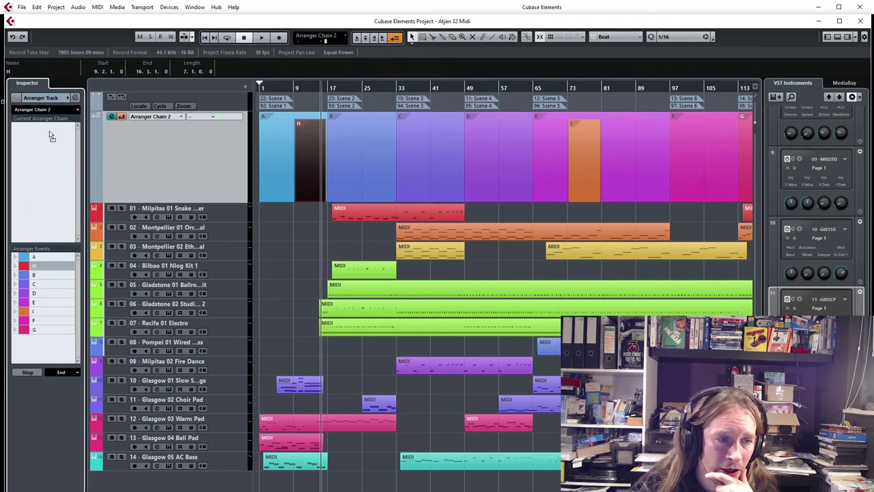
drag(28, 301, 55, 182)
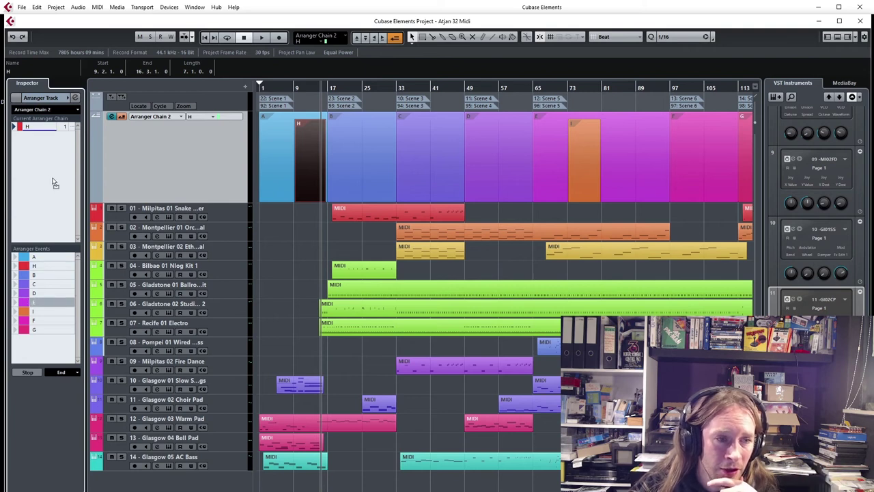
drag(22, 332, 36, 172)
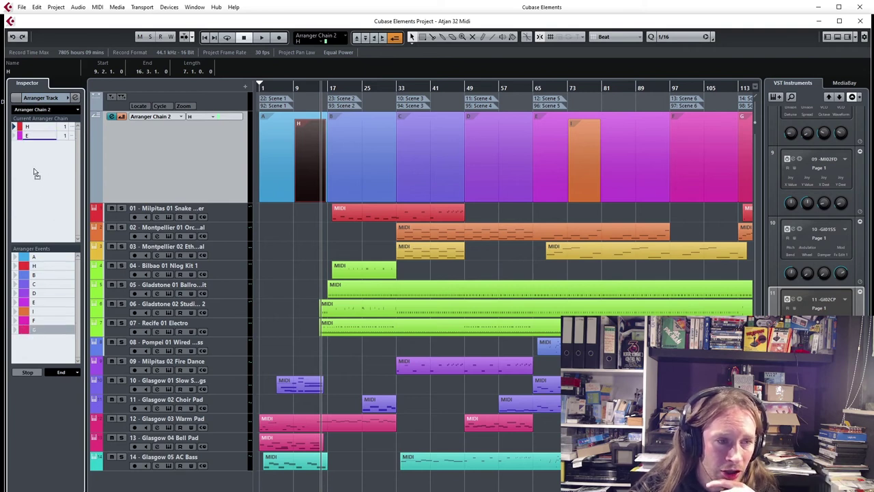
drag(25, 261, 32, 186)
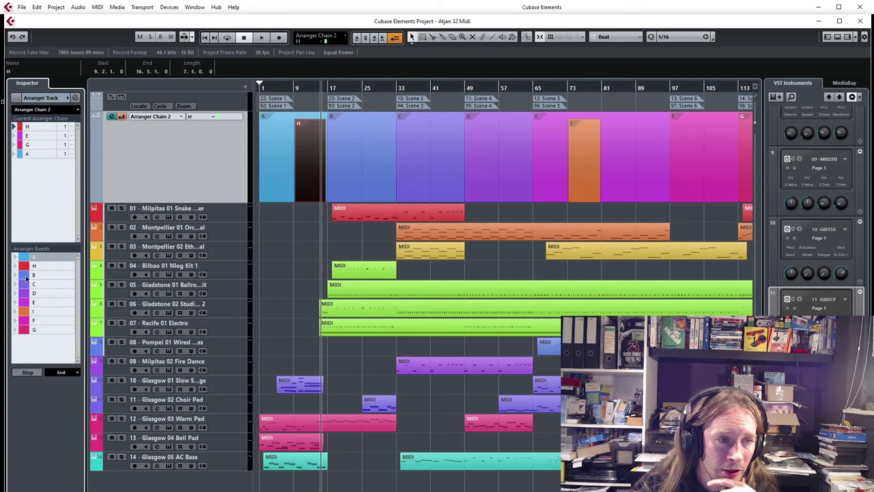
drag(22, 289, 36, 196)
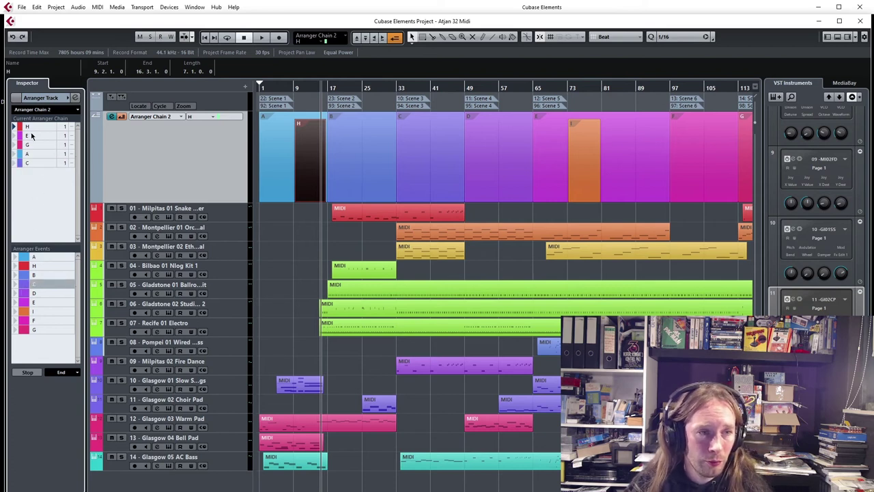
- Play Arranger Chain 2 from section H and follow the playback through sections E and G in the arrangement
click(14, 128)
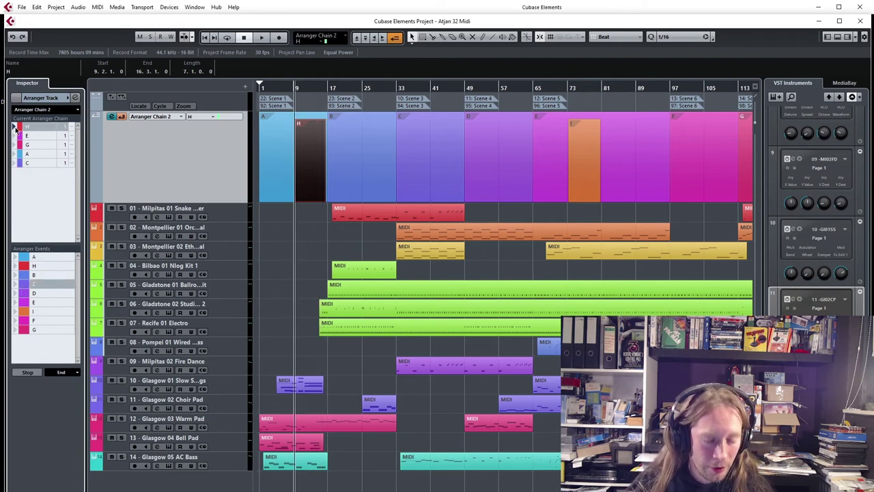
key(space)
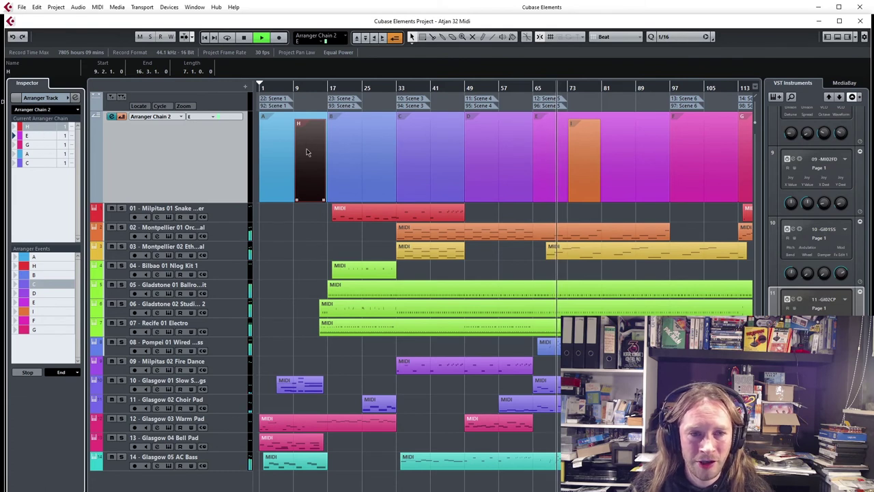
click(557, 161)
click(598, 180)
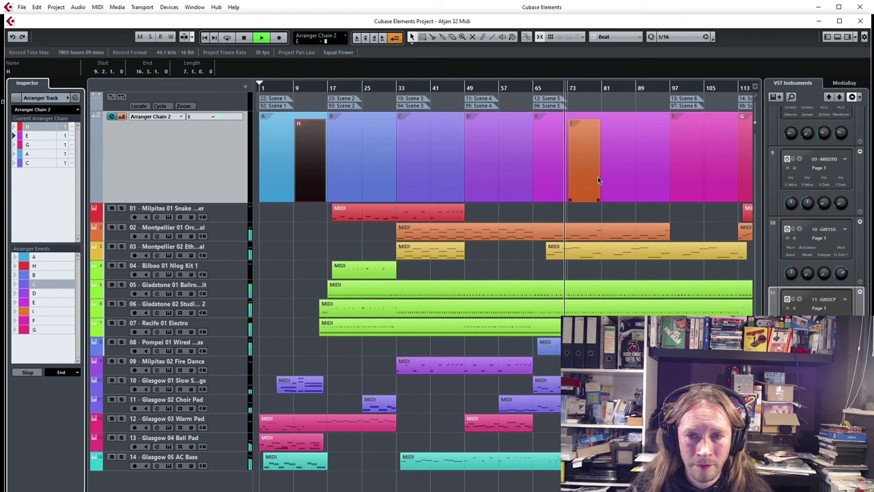
click(519, 203)
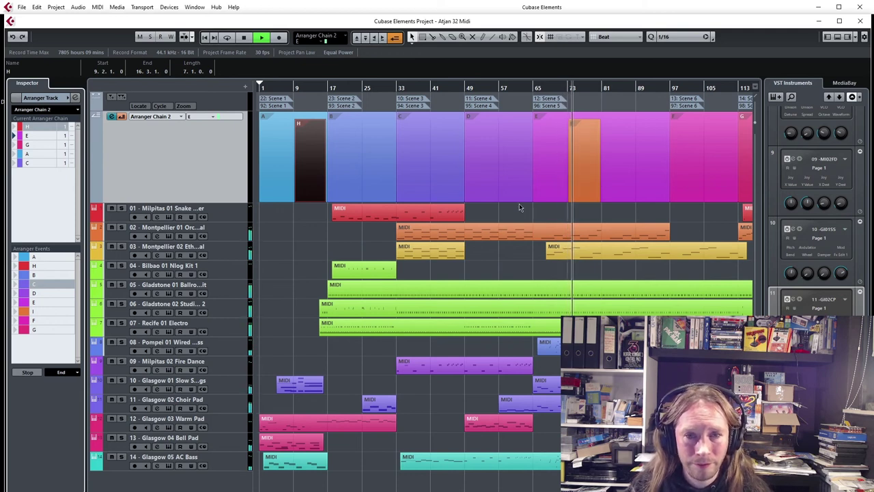
click(706, 153)
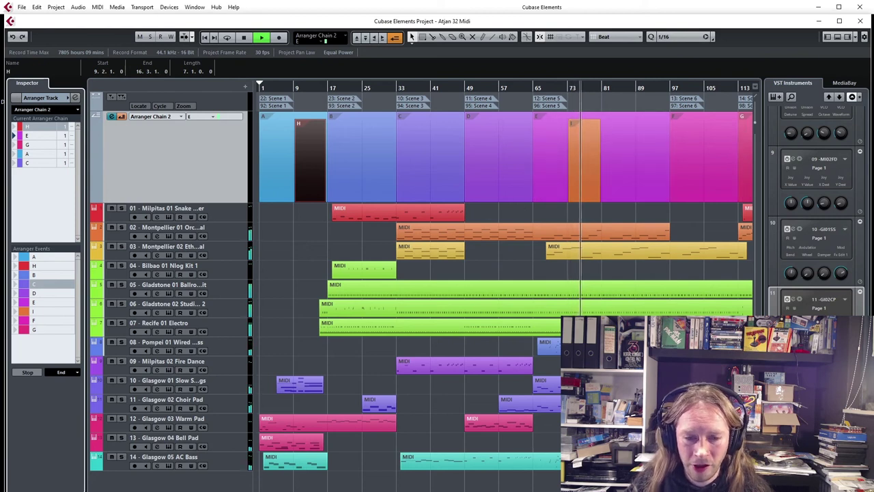
scroll(504, 273, right, 5)
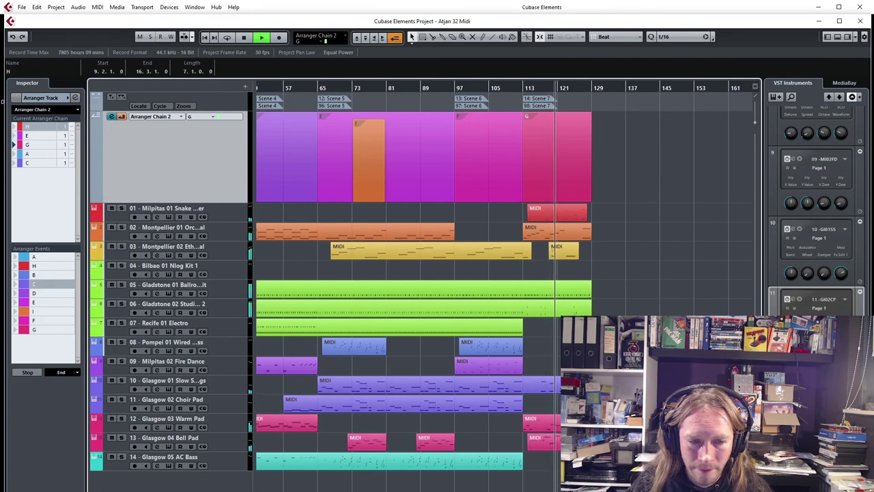
scroll(498, 273, left, 1)
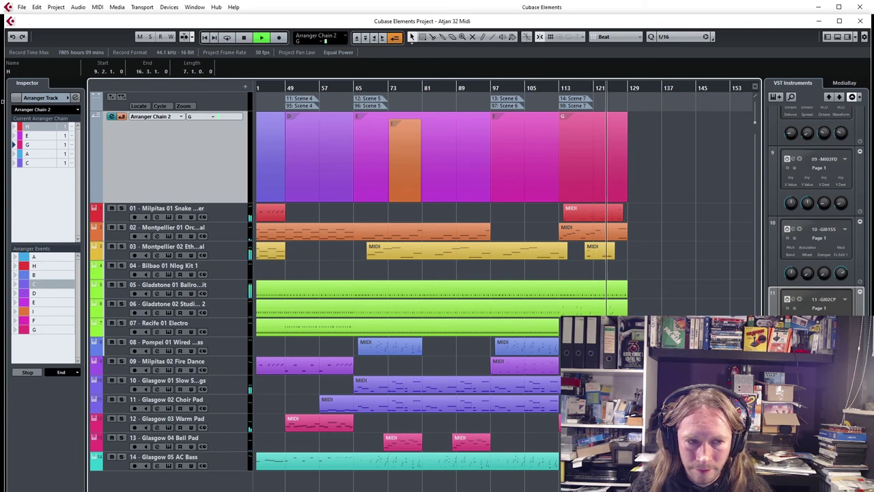
scroll(503, 273, left, 1)
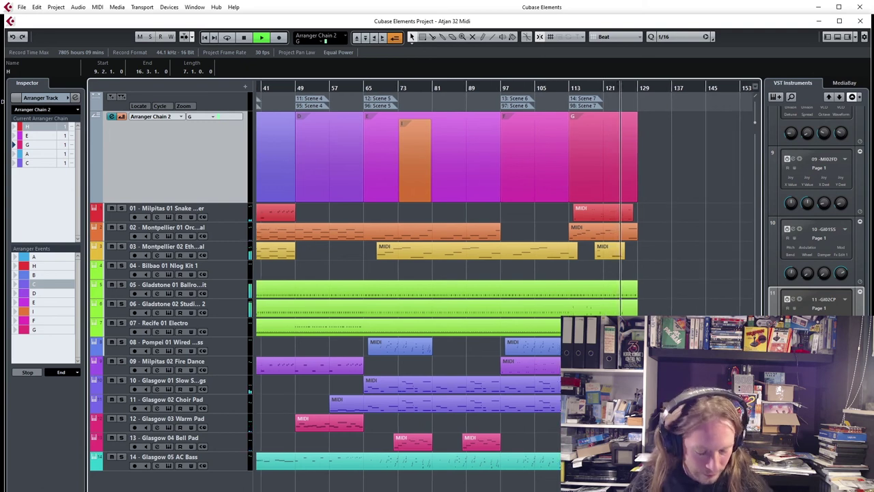